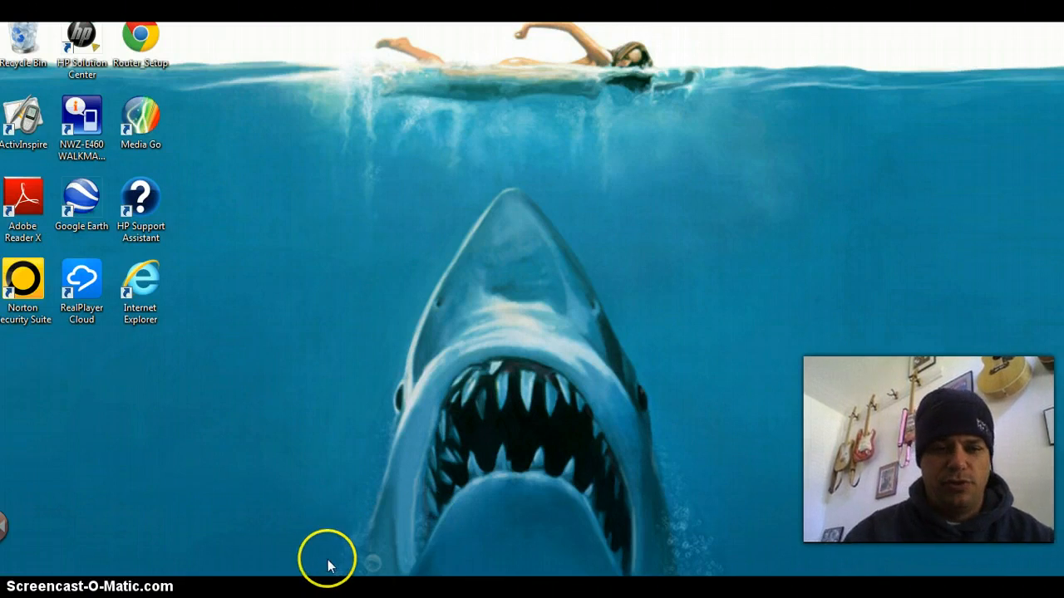
- Open Google in Internet Explorer and switch from the Gmail account to the nvusd.org account
{"action": "double_click", "coordinate": [141, 283]}
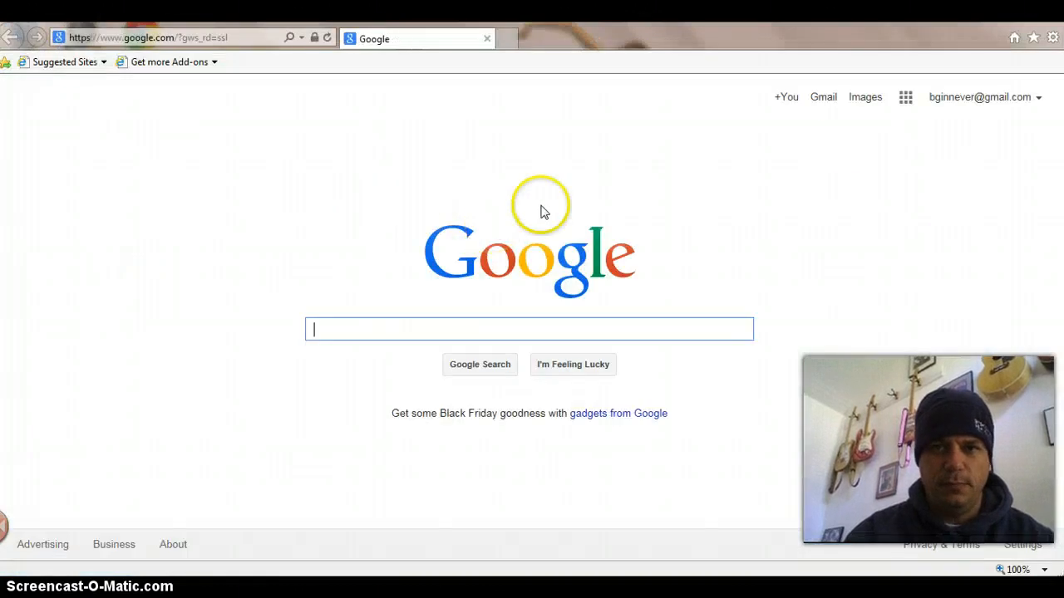
{"action": "left_click", "coordinate": [1038, 97]}
{"action": "left_click", "coordinate": [917, 248]}
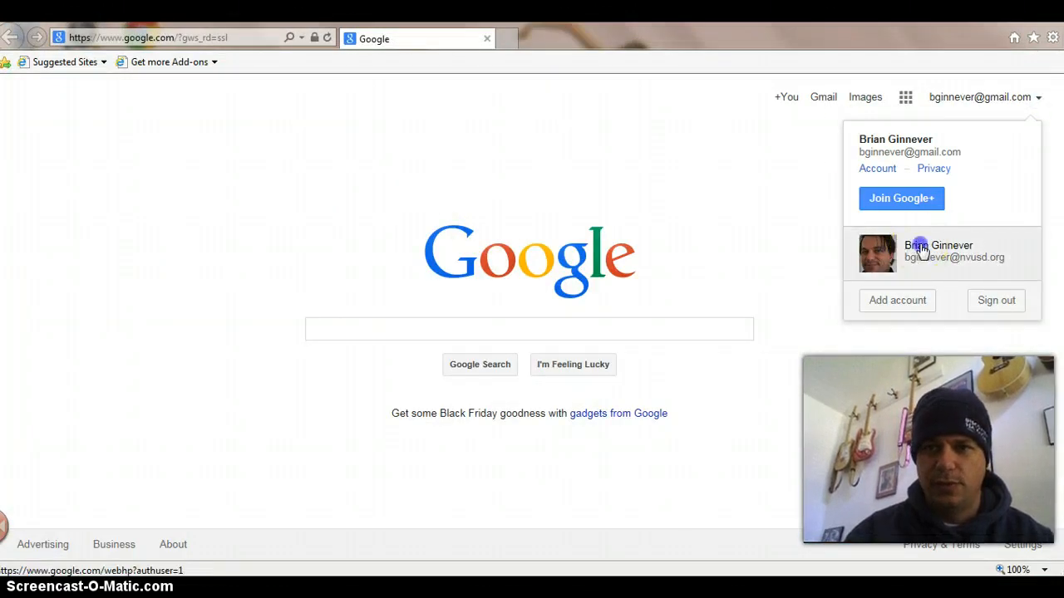
{"action": "left_click", "coordinate": [417, 135]}
- Search Google for "videonot.es" and open the VideoNot.es website
{"action": "left_click", "coordinate": [375, 327]}
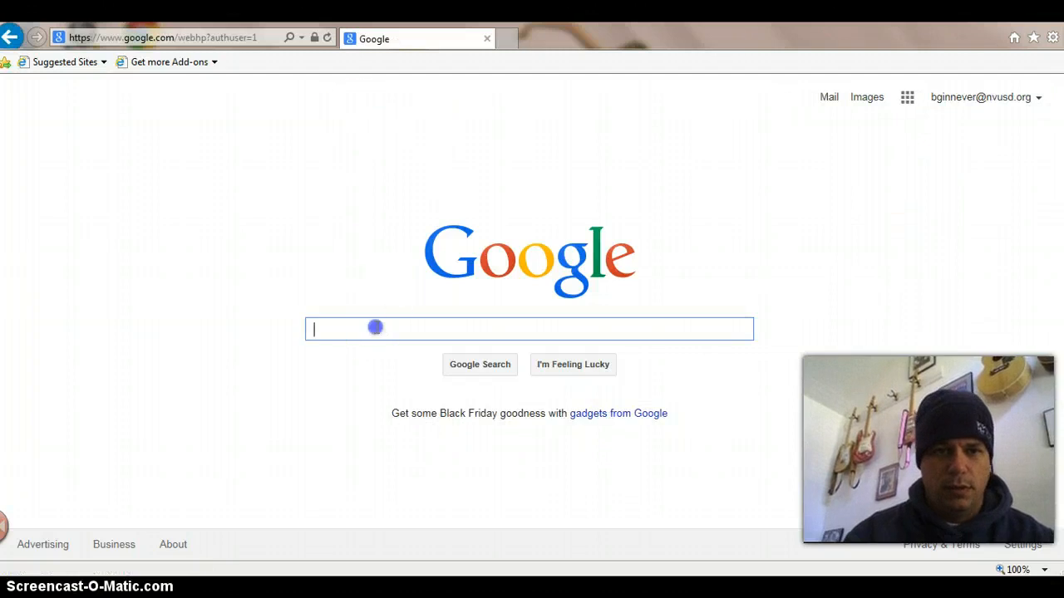
{"action": "type", "text": "videonot.es"}
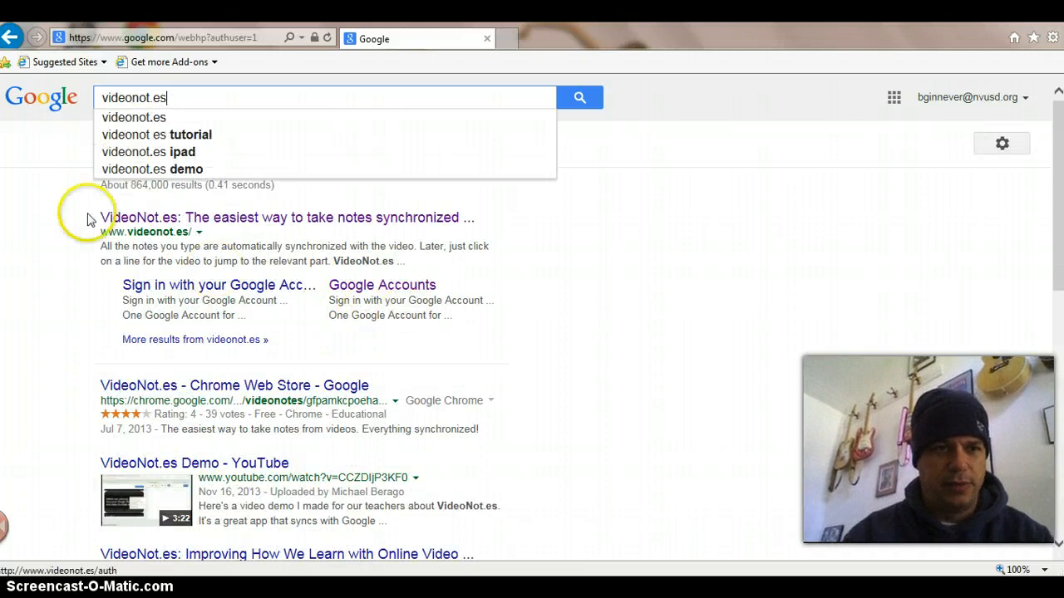
{"action": "left_click", "coordinate": [196, 221]}
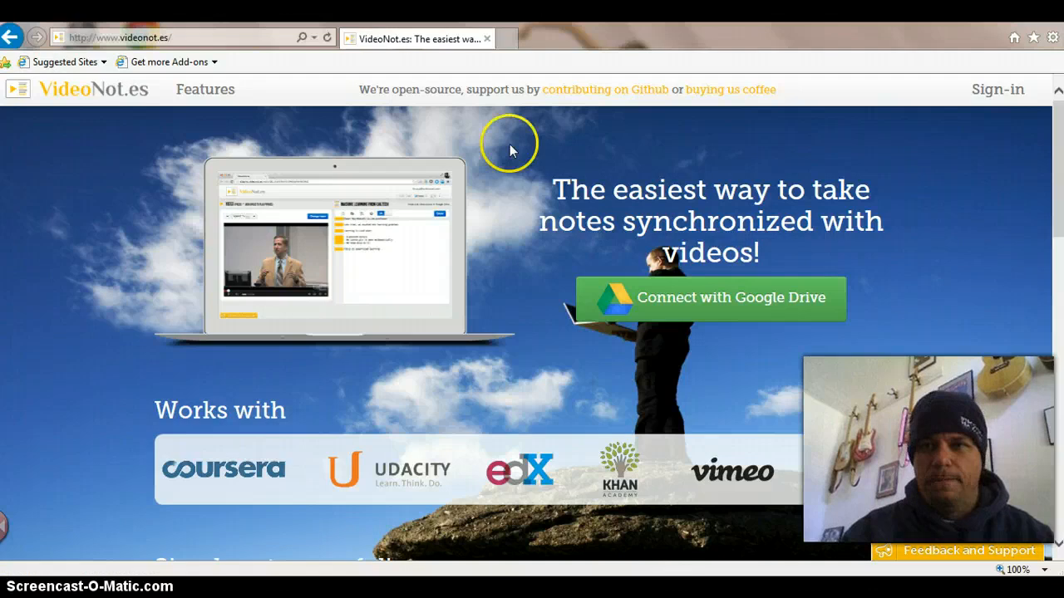
- Sign in to VideoNot.es with the nvusd.org Google account
{"action": "left_click", "coordinate": [1002, 90]}
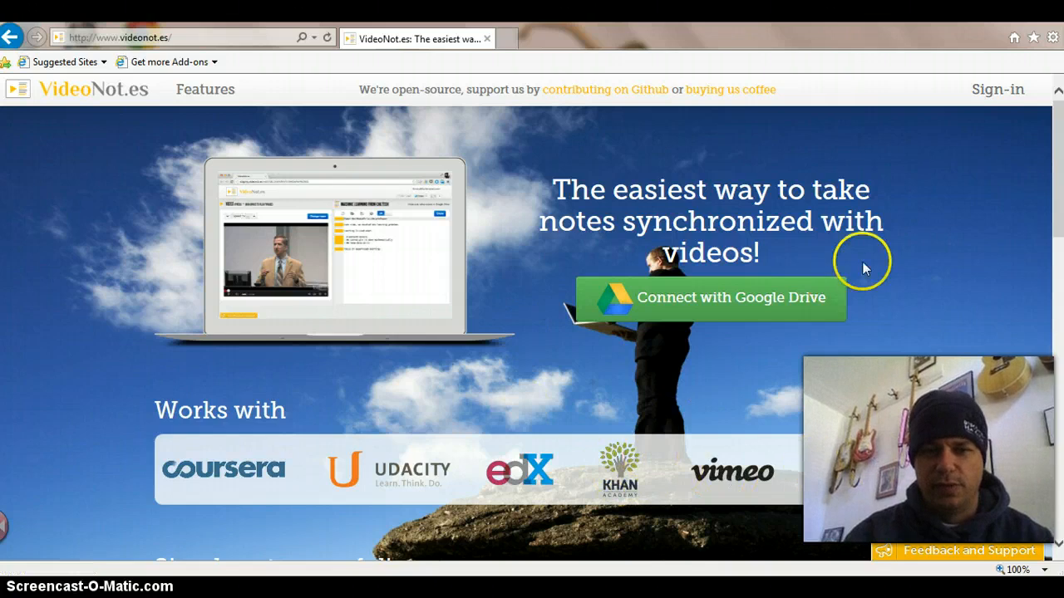
{"action": "left_click", "coordinate": [997, 93]}
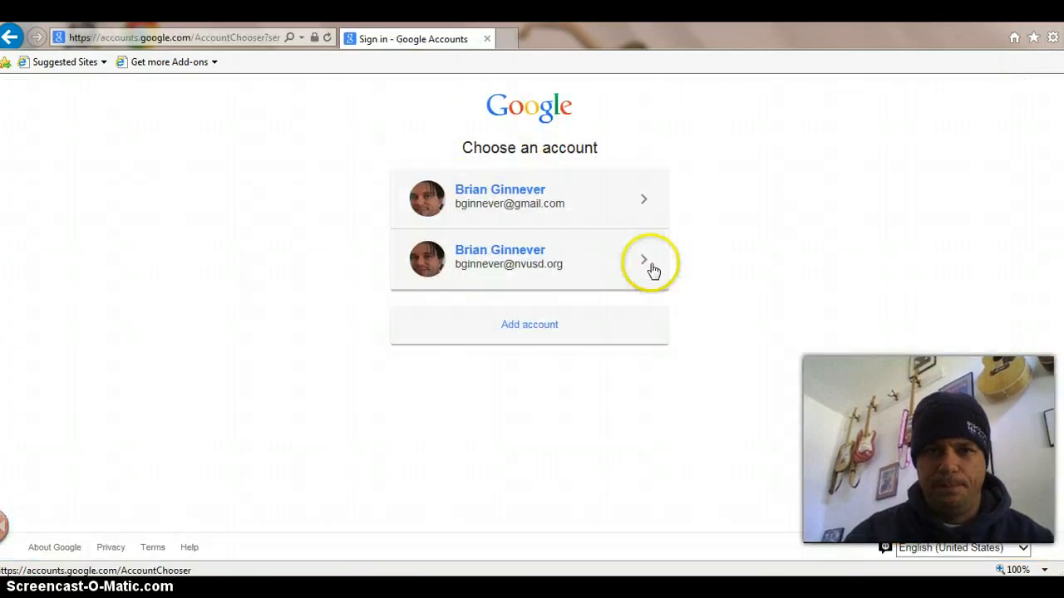
{"action": "left_click", "coordinate": [533, 254]}
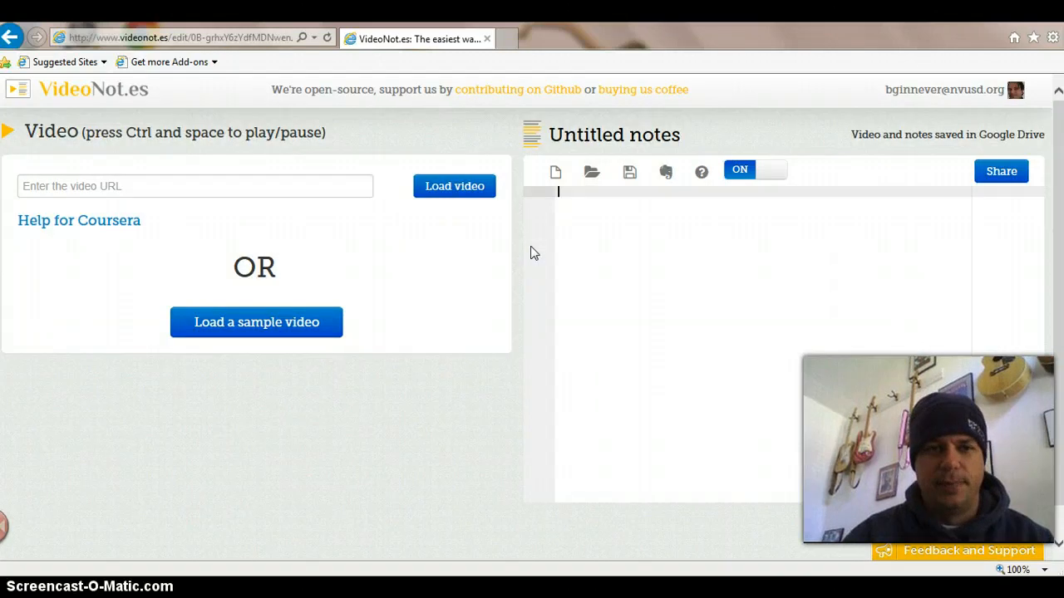
- Search Google for "youtube" in a new browser tab and open the YouTube site
{"action": "left_click", "coordinate": [508, 39]}
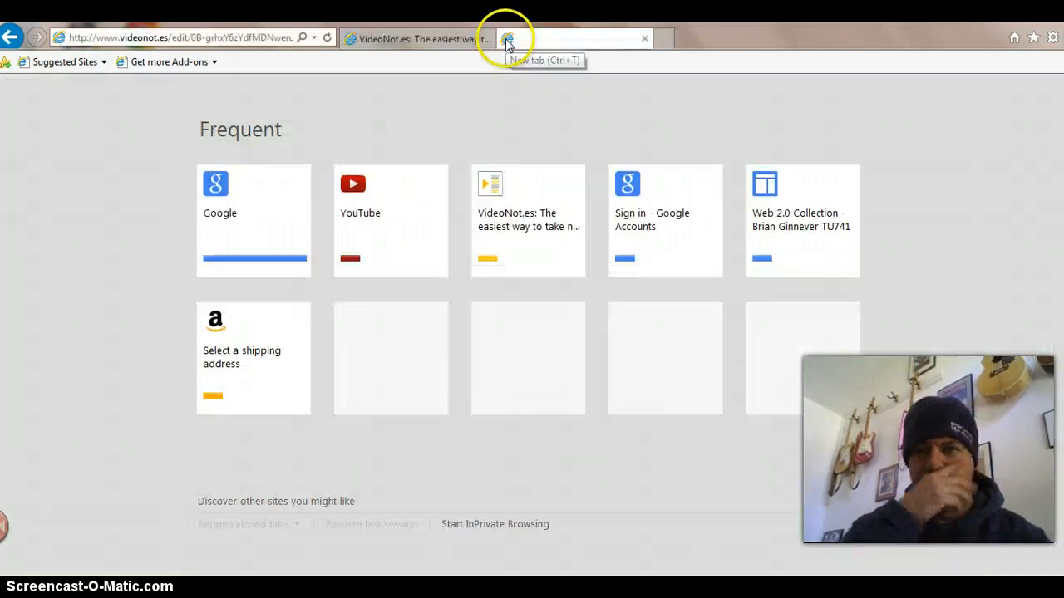
{"action": "left_click", "coordinate": [242, 215]}
{"action": "left_click", "coordinate": [355, 314]}
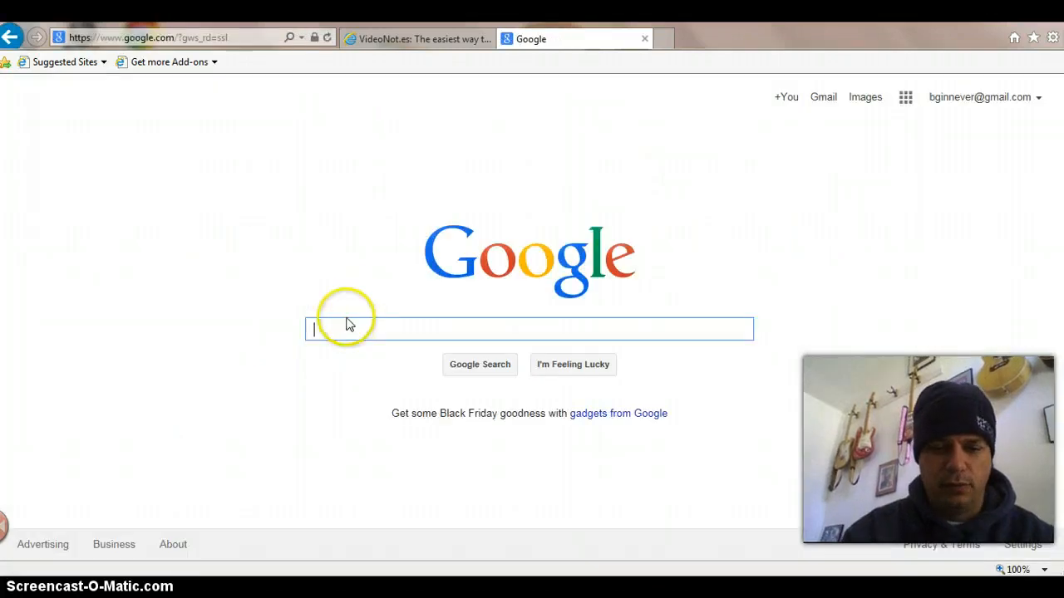
{"action": "type", "text": "youtube"}
{"action": "key", "text": "Return"}
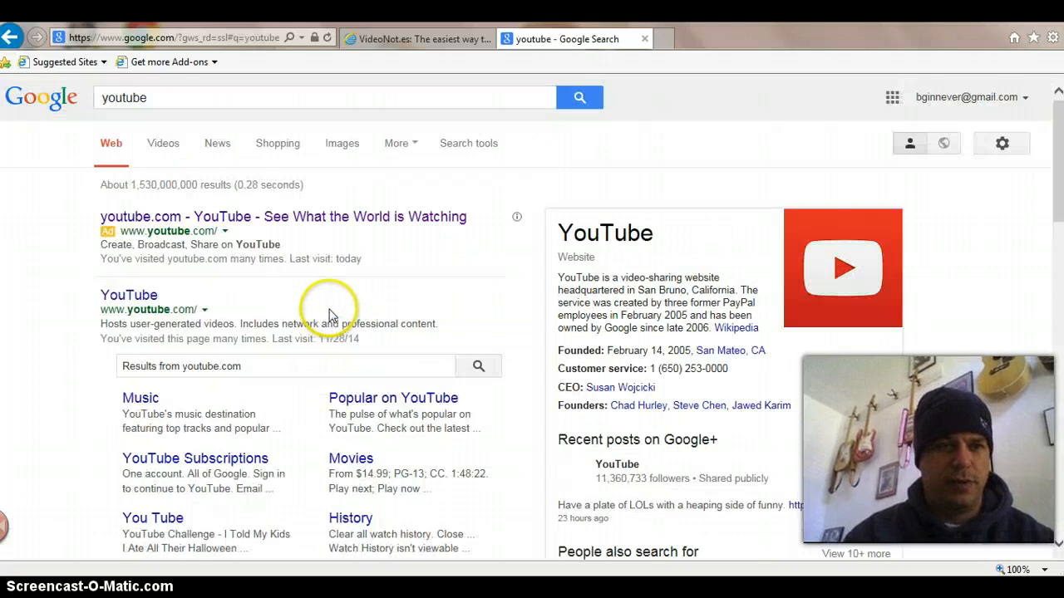
{"action": "left_click", "coordinate": [140, 298]}
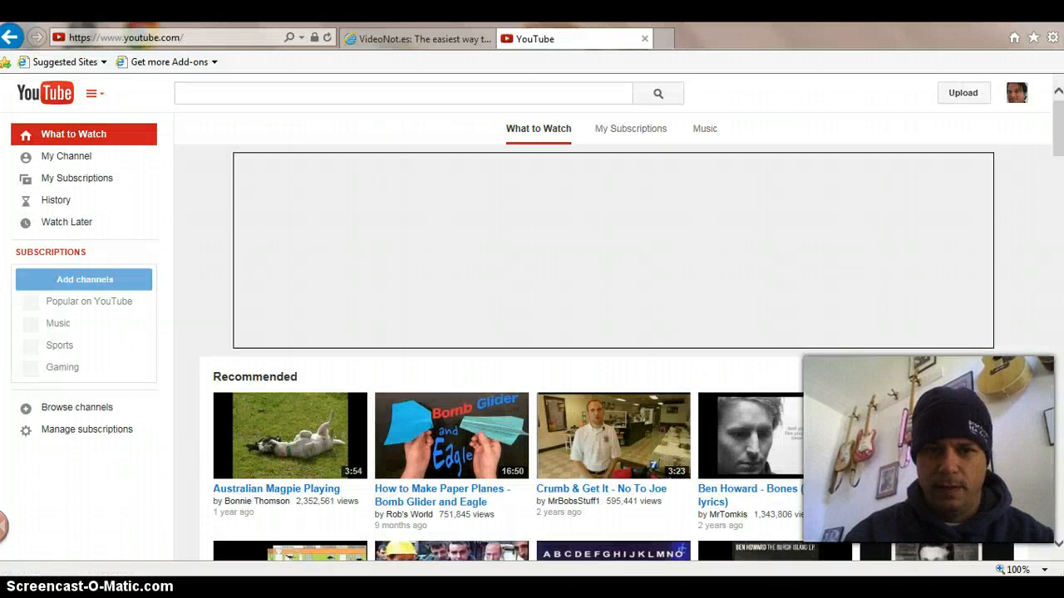
- Search YouTube with the suggested query "carrying capaicty" and open the video "Serious Science | Biological Carrying Capacity"
{"action": "left_click_drag", "start_coordinate": [1058, 134], "coordinate": [988, 115]}
{"action": "left_click", "coordinate": [512, 36]}
{"action": "type", "text": "ca"}
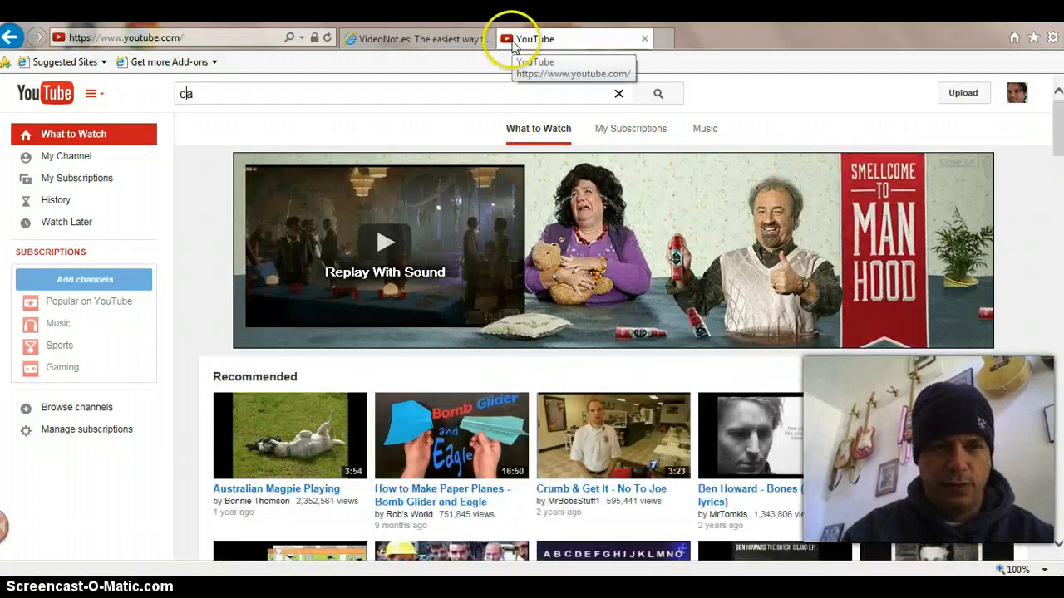
{"action": "type", "text": "rryin"}
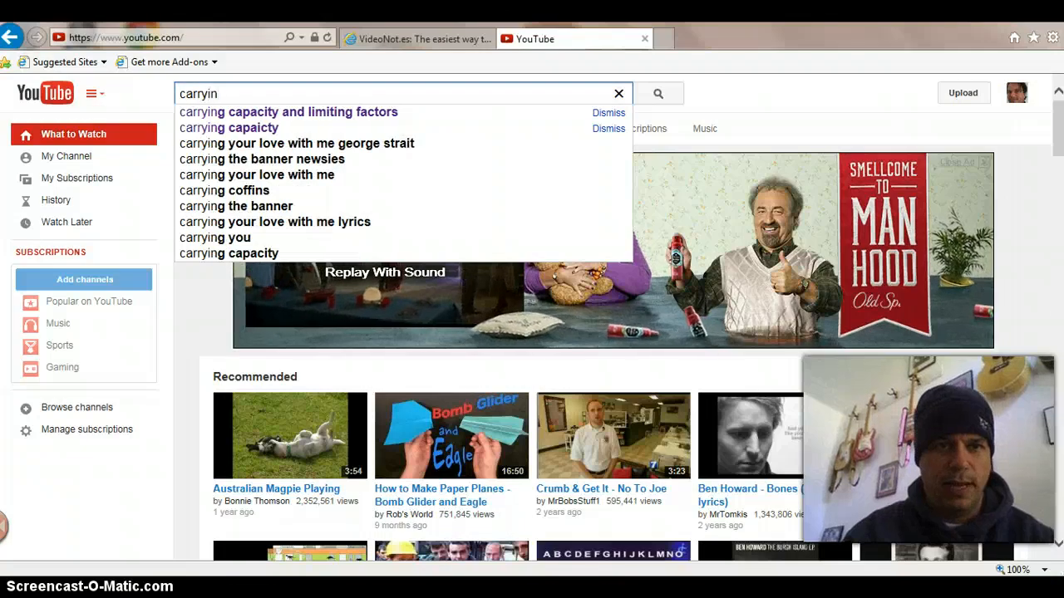
{"action": "left_click", "coordinate": [251, 129]}
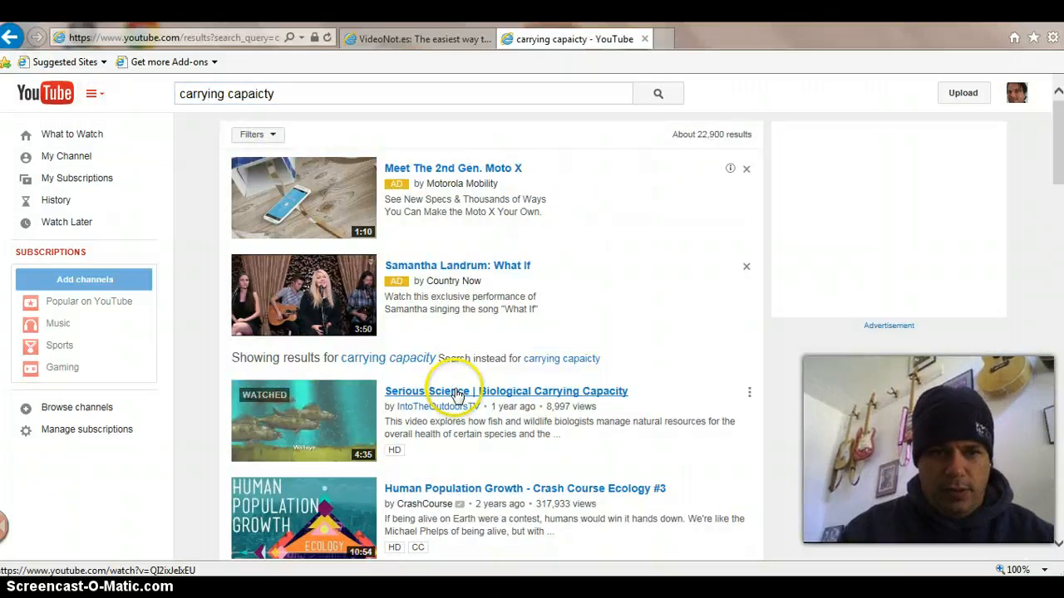
{"action": "left_click", "coordinate": [456, 395]}
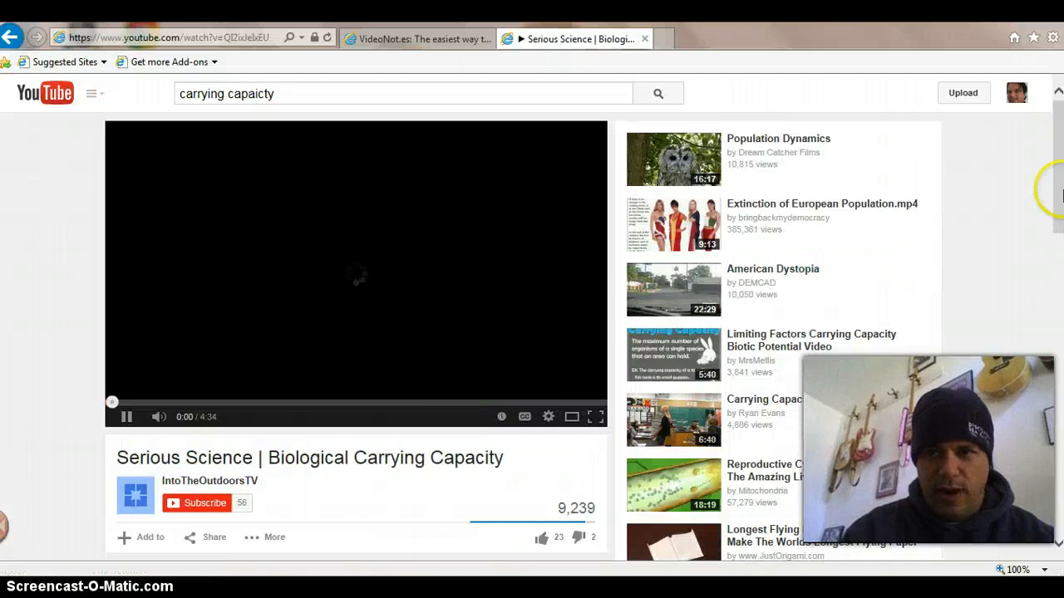
- Copy the video's share link and close YouTube to return to the VideoNot.es notes page
{"action": "scroll", "coordinate": [1062, 178], "scroll_direction": "down", "scroll_amount": 2}
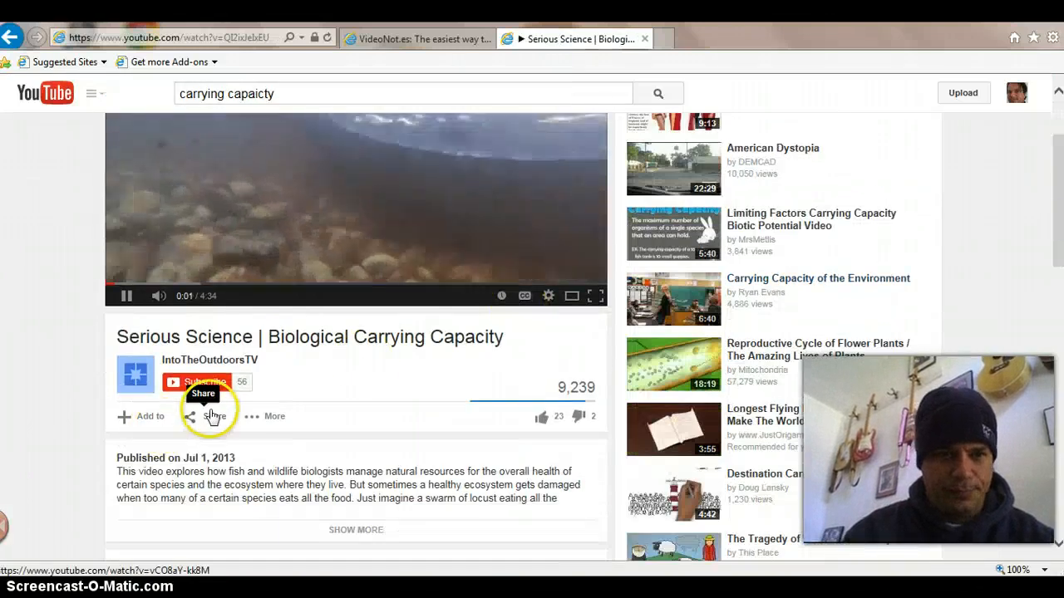
{"action": "left_click", "coordinate": [211, 415]}
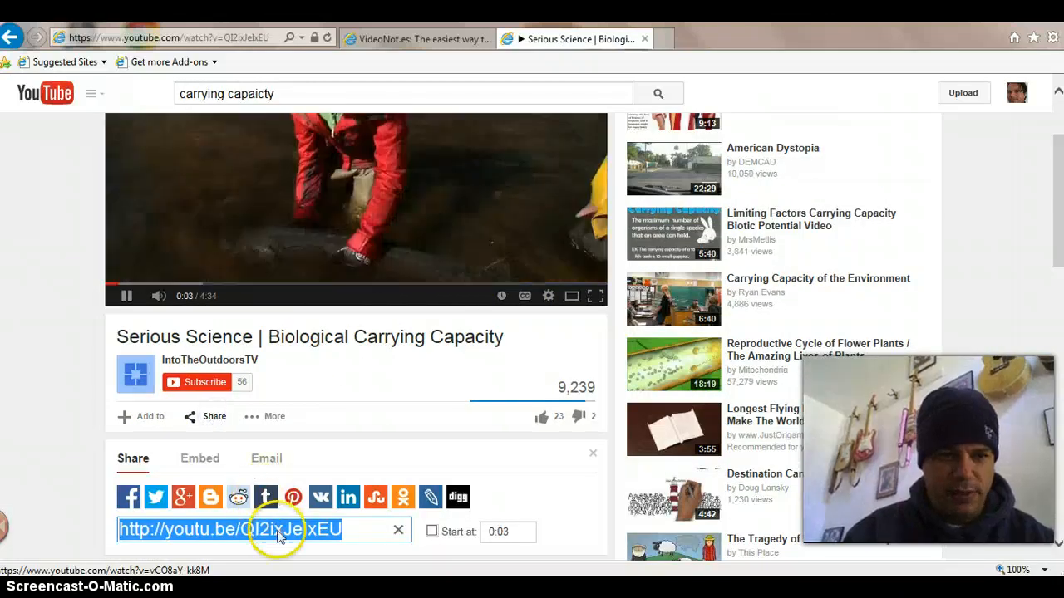
{"action": "right_click", "coordinate": [278, 536]}
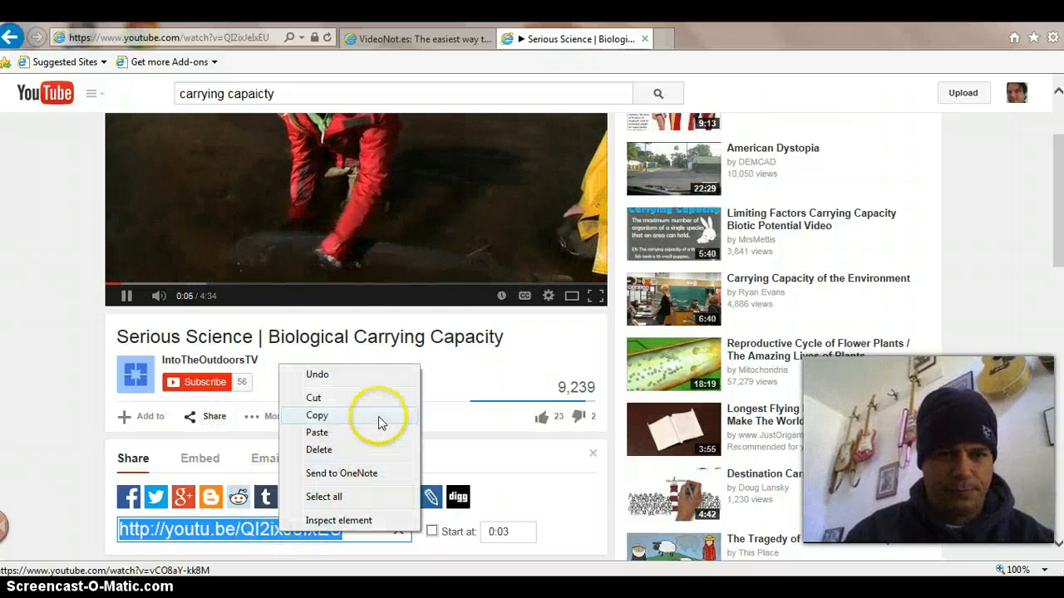
{"action": "left_click", "coordinate": [378, 418]}
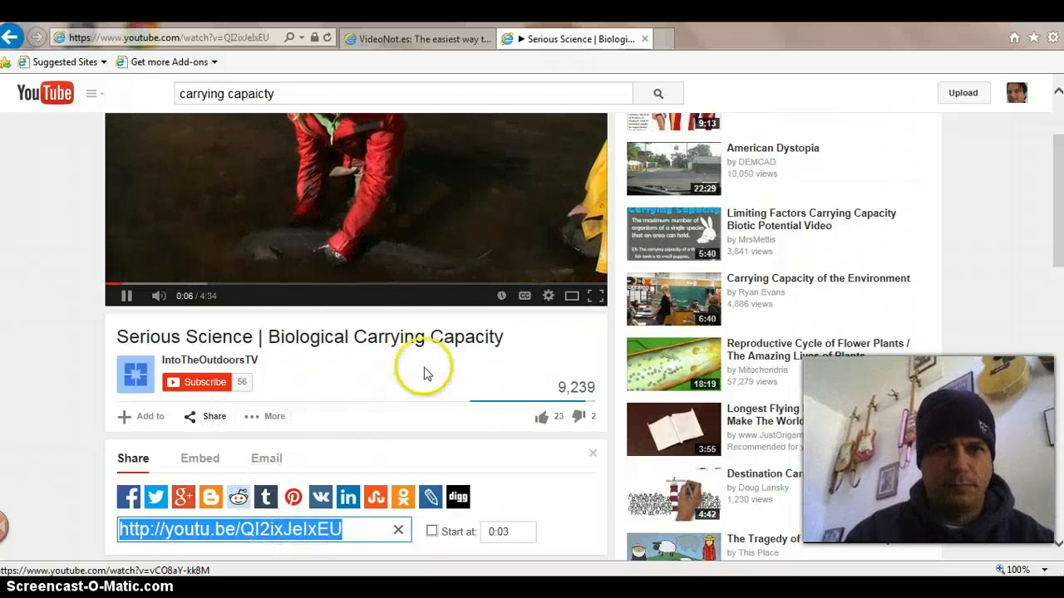
{"action": "left_click", "coordinate": [645, 39]}
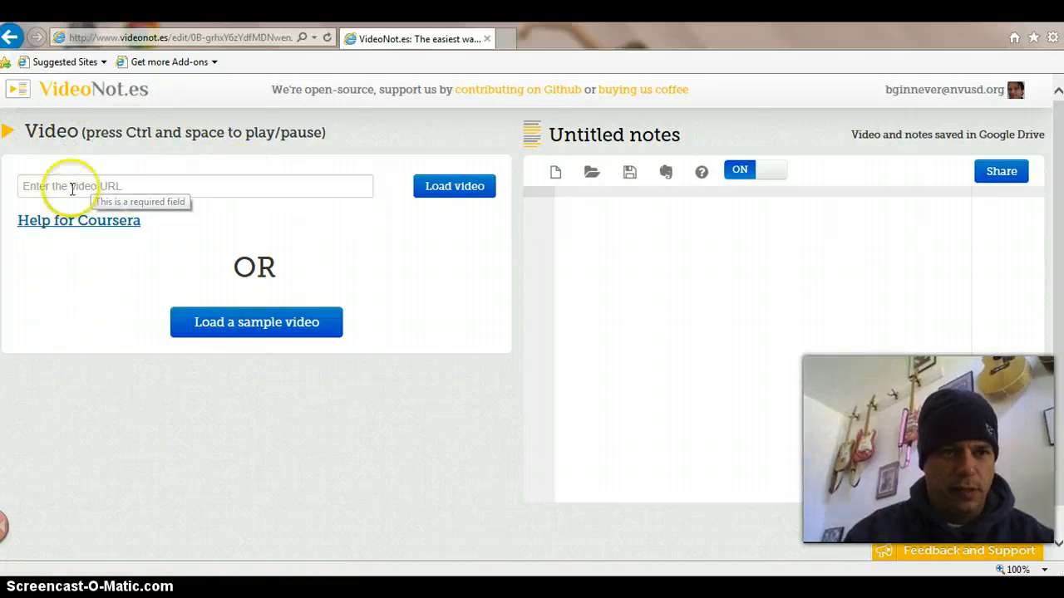
{"action": "left_click", "coordinate": [75, 184]}
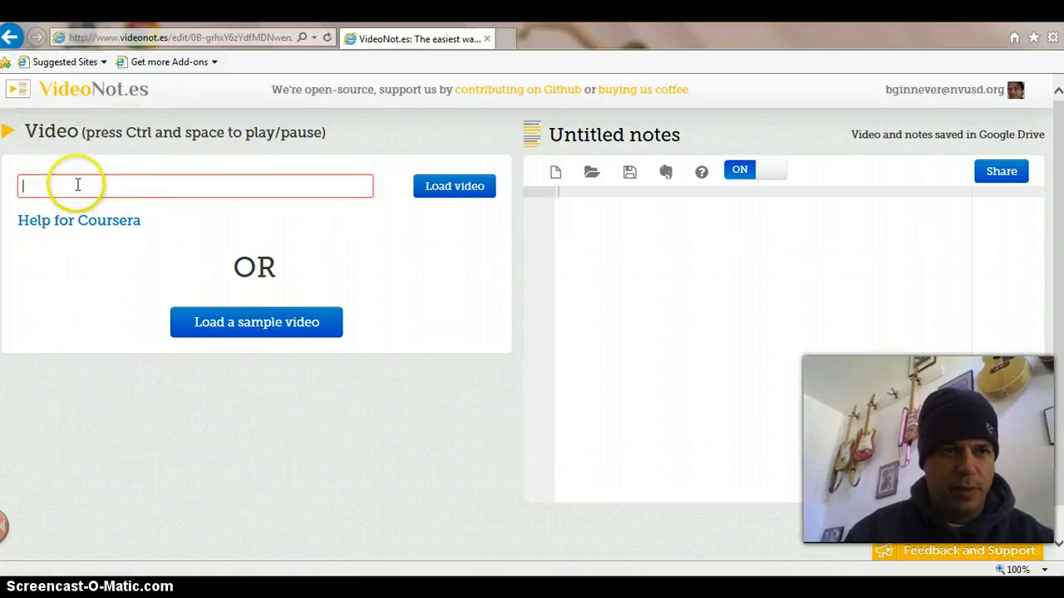
{"action": "right_click", "coordinate": [77, 185]}
{"action": "left_click", "coordinate": [130, 254]}
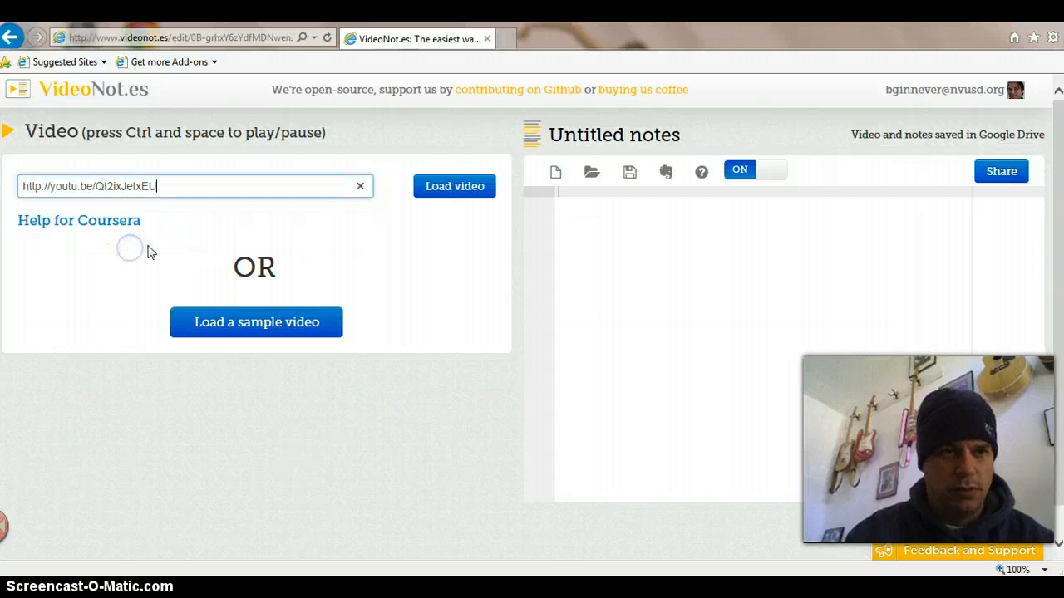
{"action": "left_click", "coordinate": [455, 187]}
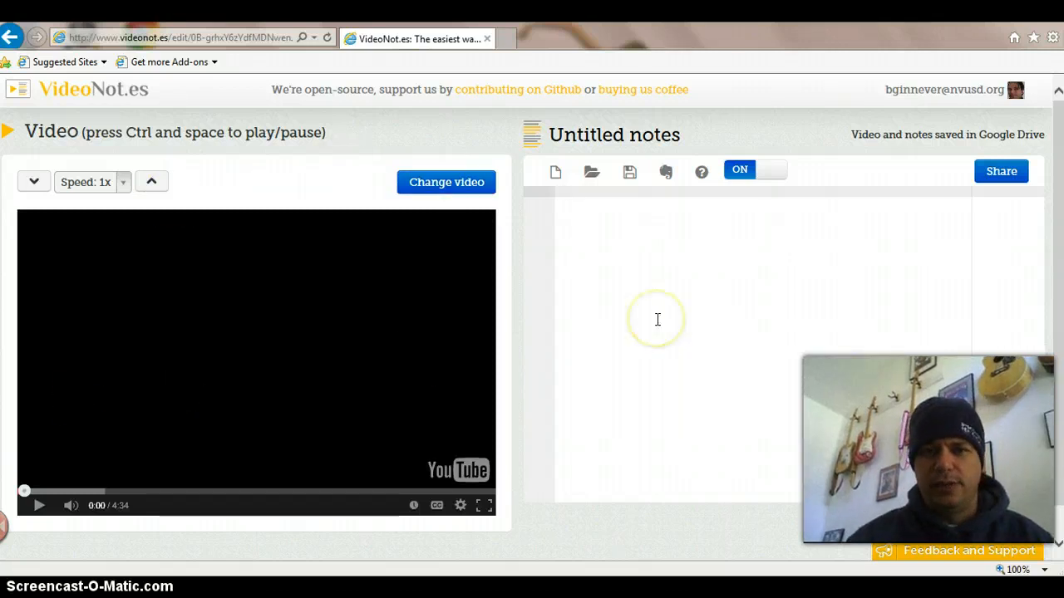
- Play the loaded video beside the empty notes, pause it at 0:08 and resume playback
{"action": "left_click", "coordinate": [617, 196]}
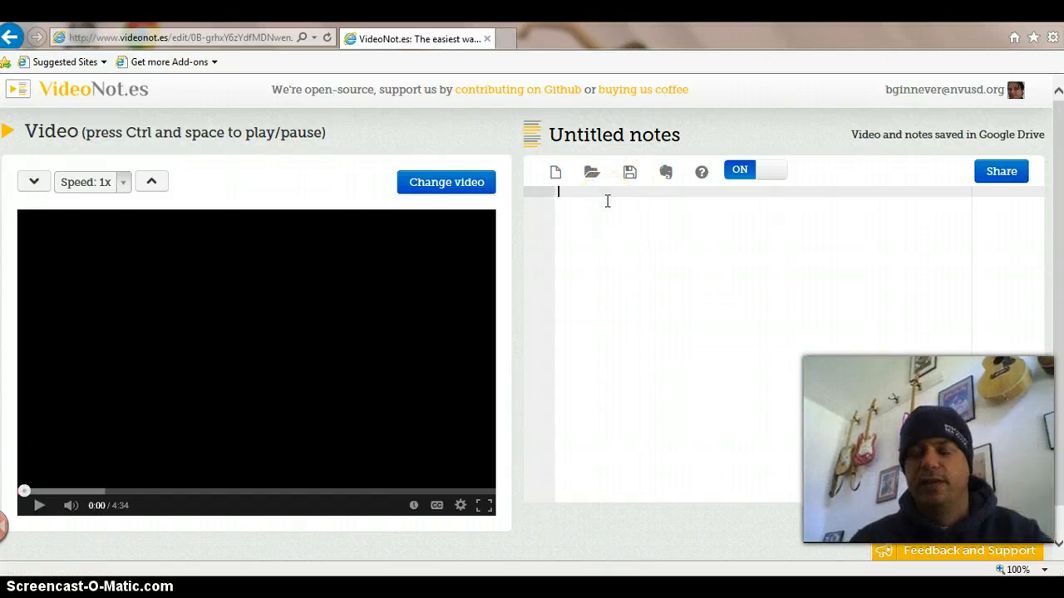
{"action": "left_click", "coordinate": [38, 507]}
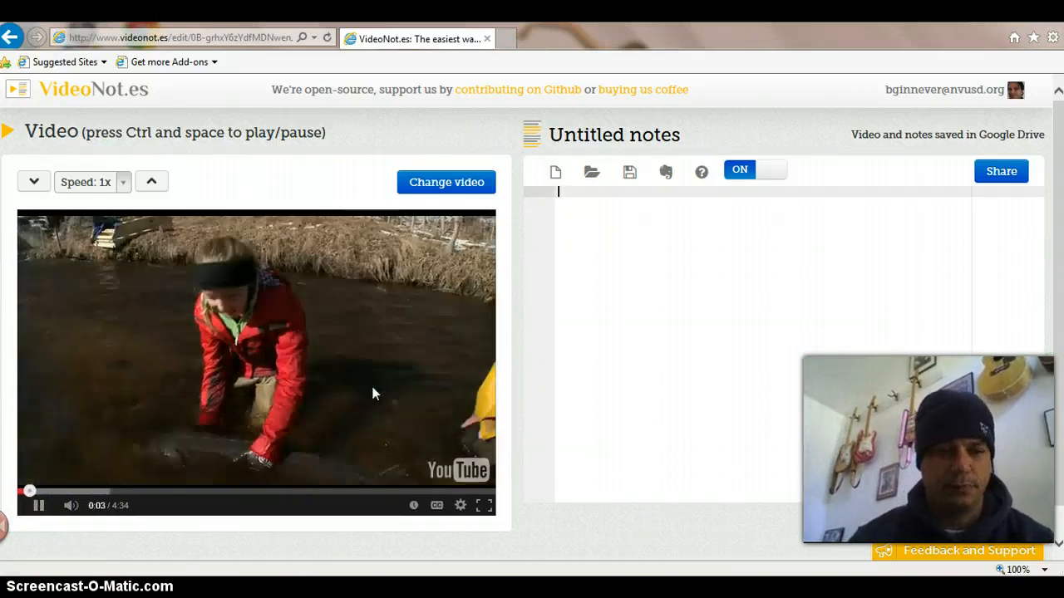
{"action": "left_click", "coordinate": [39, 506]}
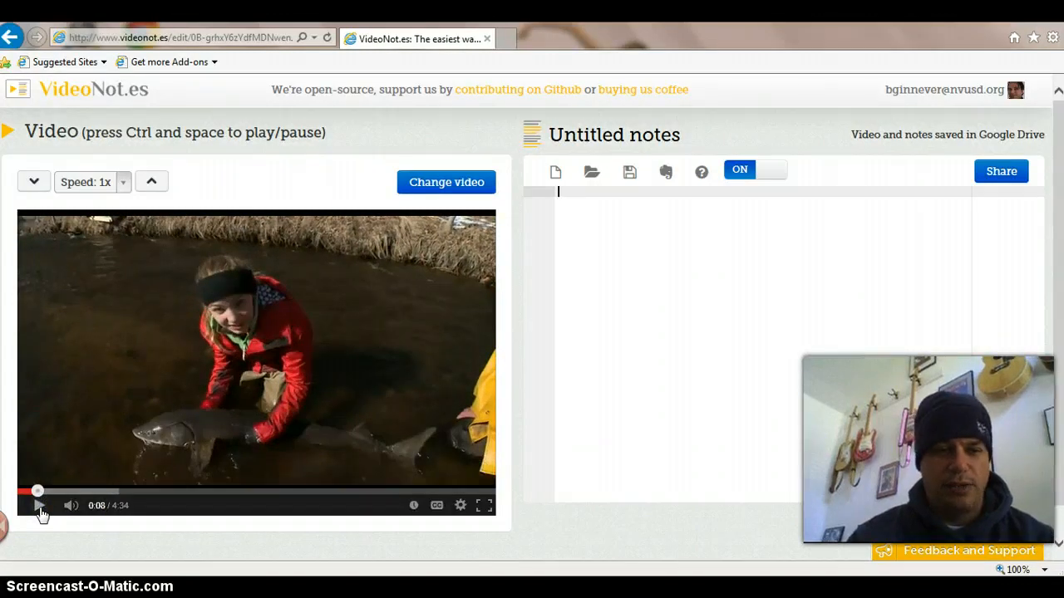
{"action": "left_click", "coordinate": [692, 333]}
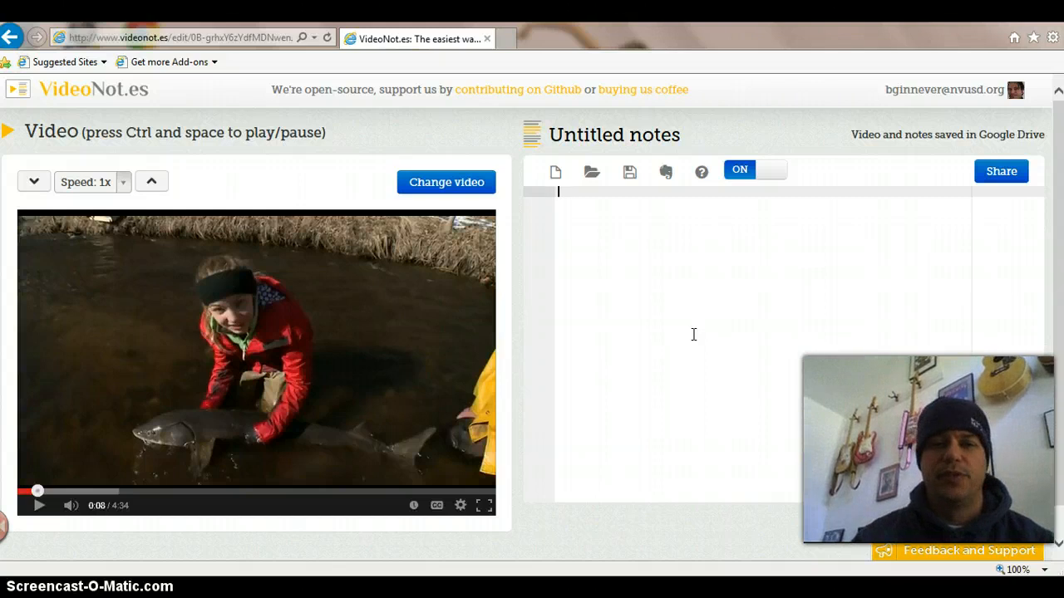
{"action": "left_click", "coordinate": [38, 509]}
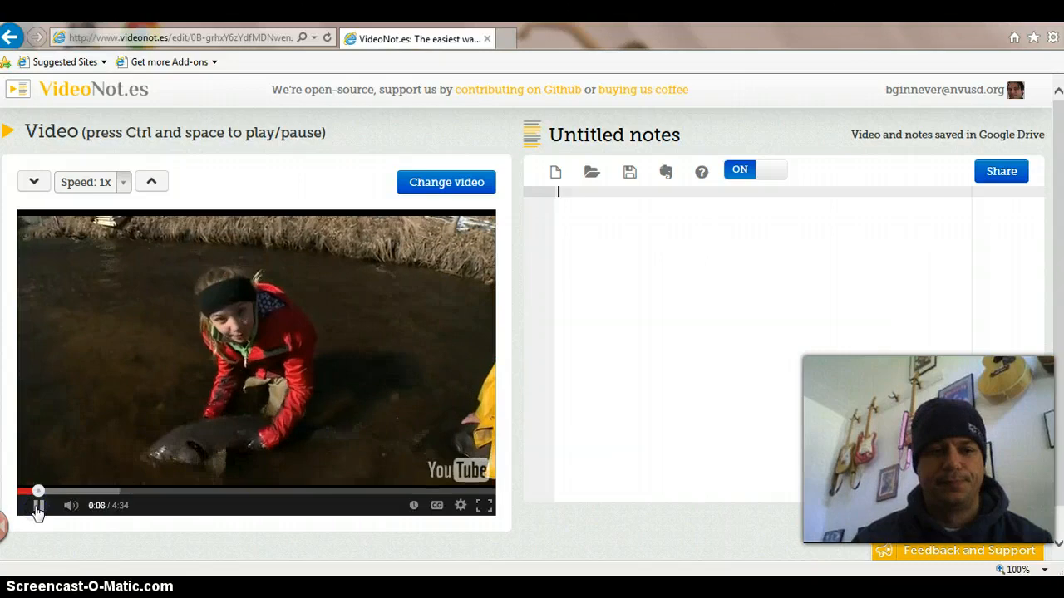
{"action": "left_click", "coordinate": [607, 343]}
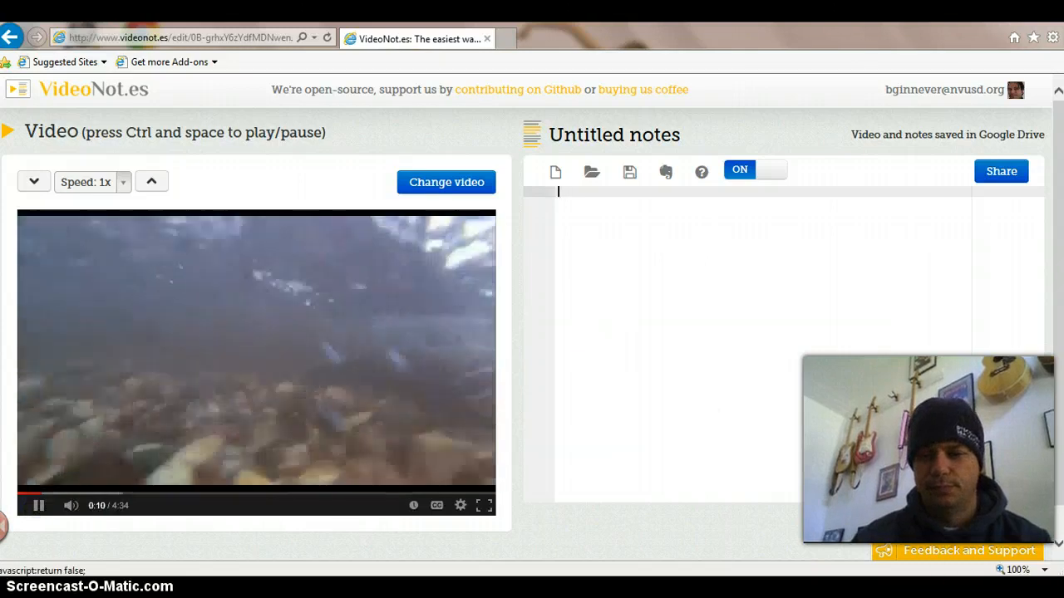
{"action": "left_click", "coordinate": [965, 585]}
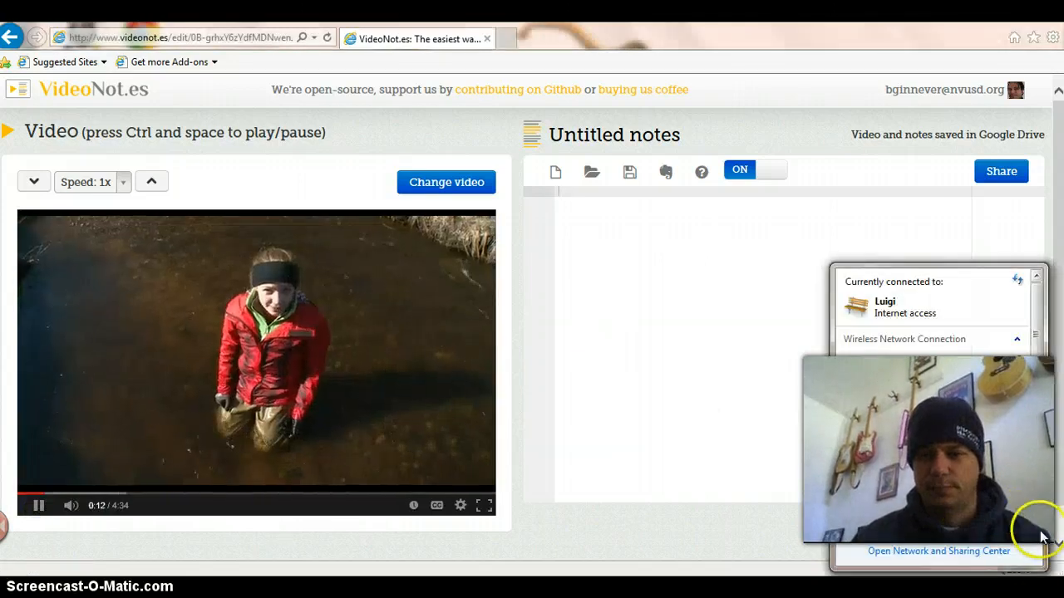
{"action": "left_click", "coordinate": [731, 528]}
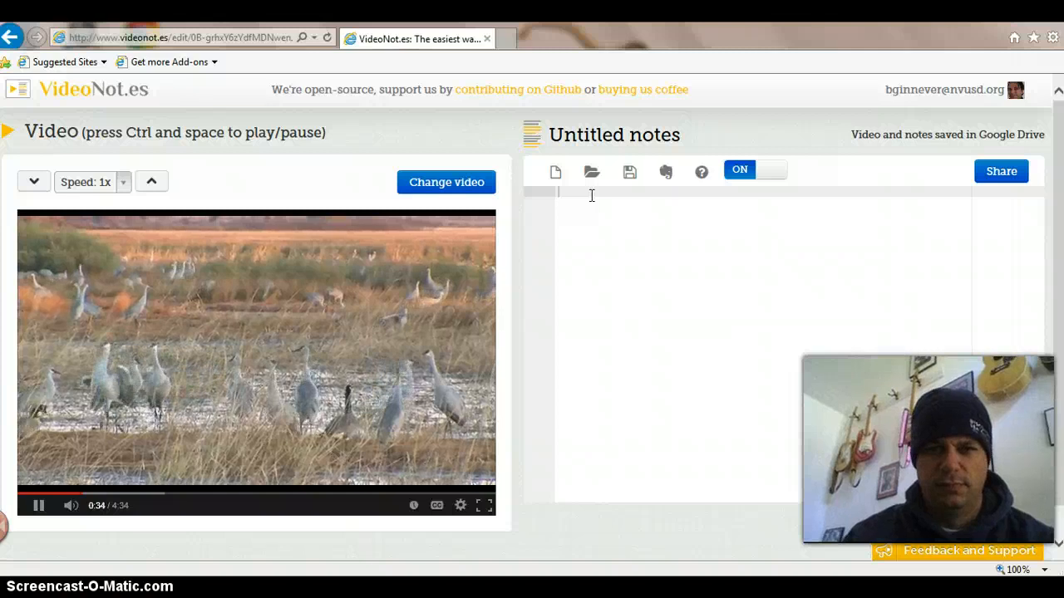
- Write the first note while the video plays: "healthy exsystems get damaged when specie eats all the food"
{"action": "left_click", "coordinate": [586, 192]}
{"action": "type", "text": "health"}
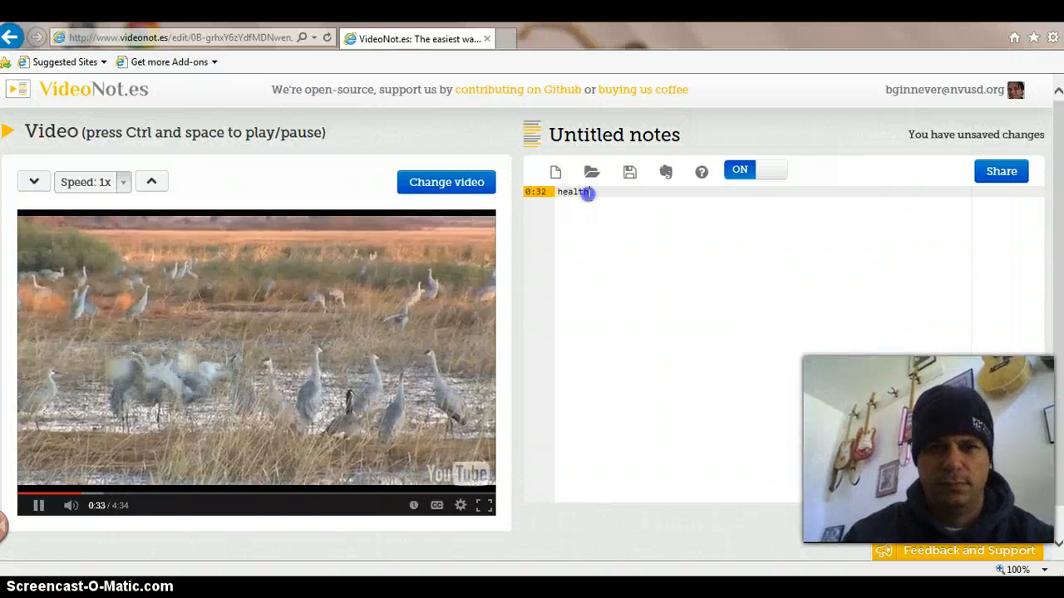
{"action": "type", "text": "y ecos"}
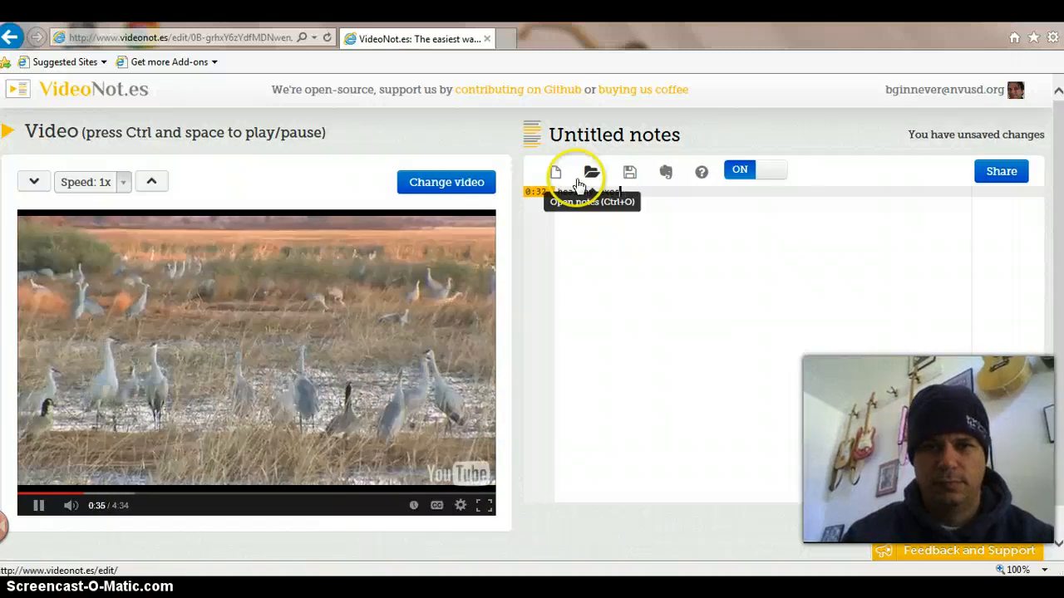
{"action": "type", "text": "yste"}
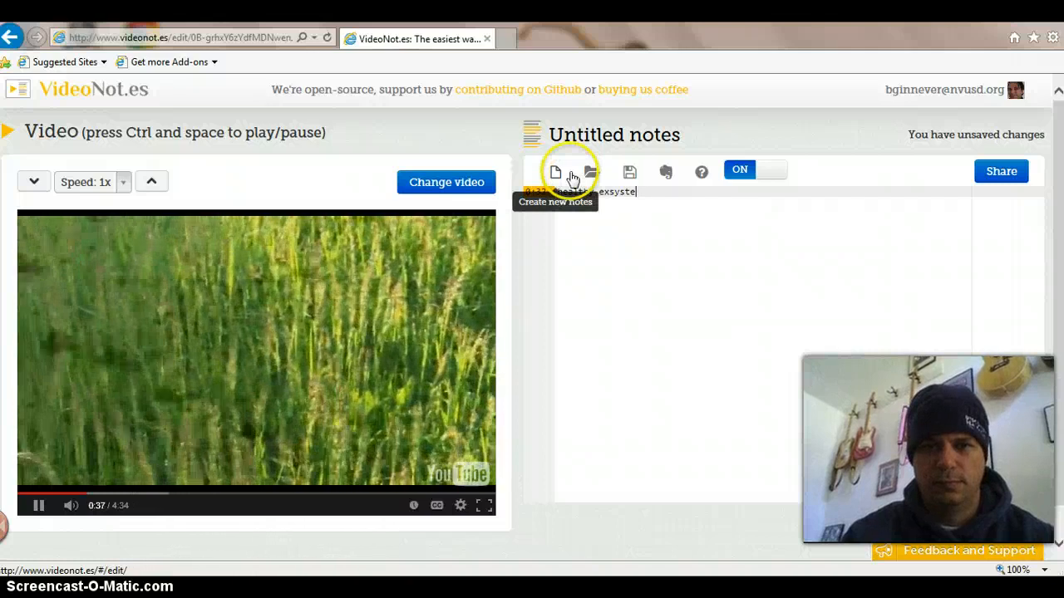
{"action": "type", "text": "ms get dama"}
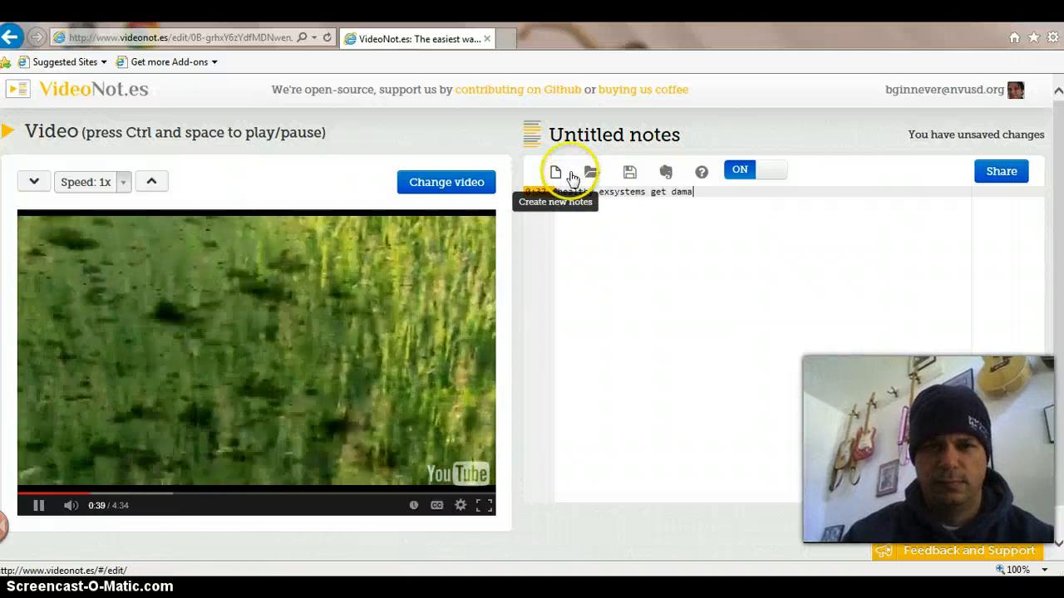
{"action": "type", "text": "ged when s"}
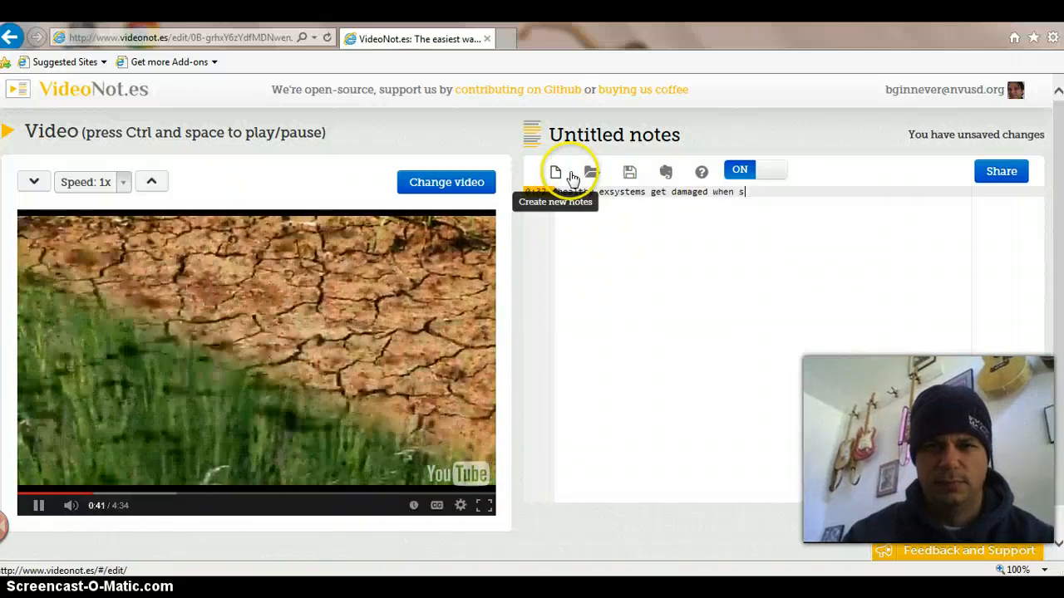
{"action": "type", "text": "pecie eats"}
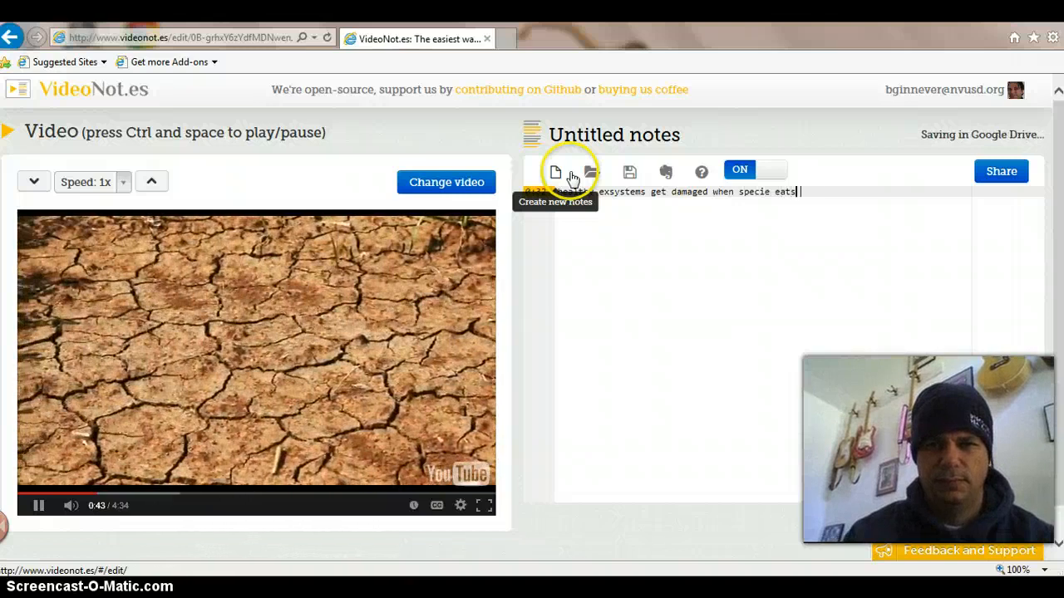
{"action": "type", "text": " all the food"}
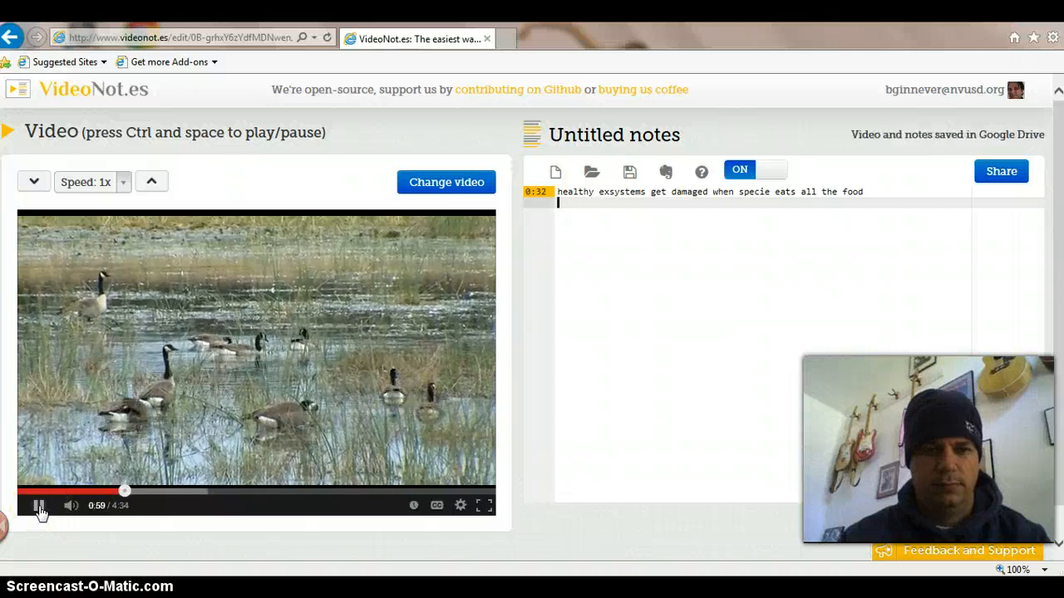
- Pause the video at 1:00 and add the note "biological carrying capacity is defined as the ability of an ecoystem to support a certain species"
{"action": "left_click", "coordinate": [39, 507]}
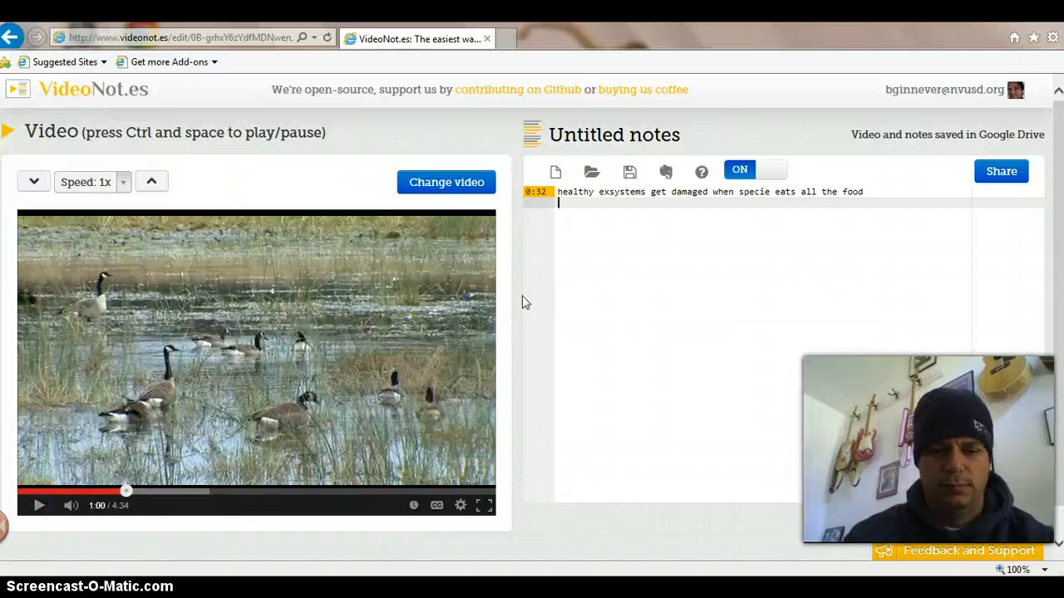
{"action": "type", "text": "the"}
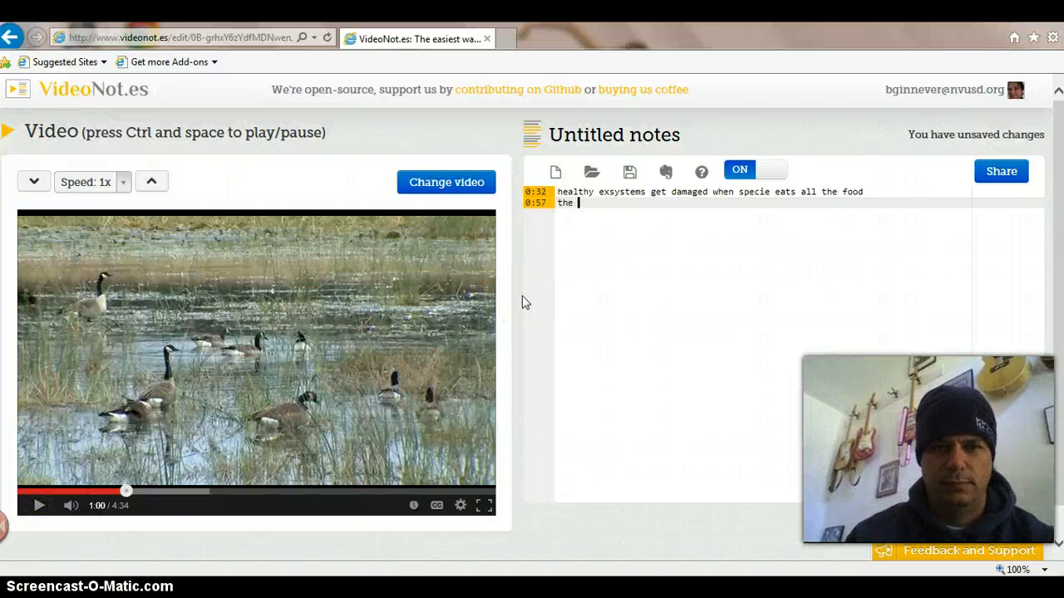
{"action": "key", "text": "BackSpace"}
{"action": "type", "text": "bi"}
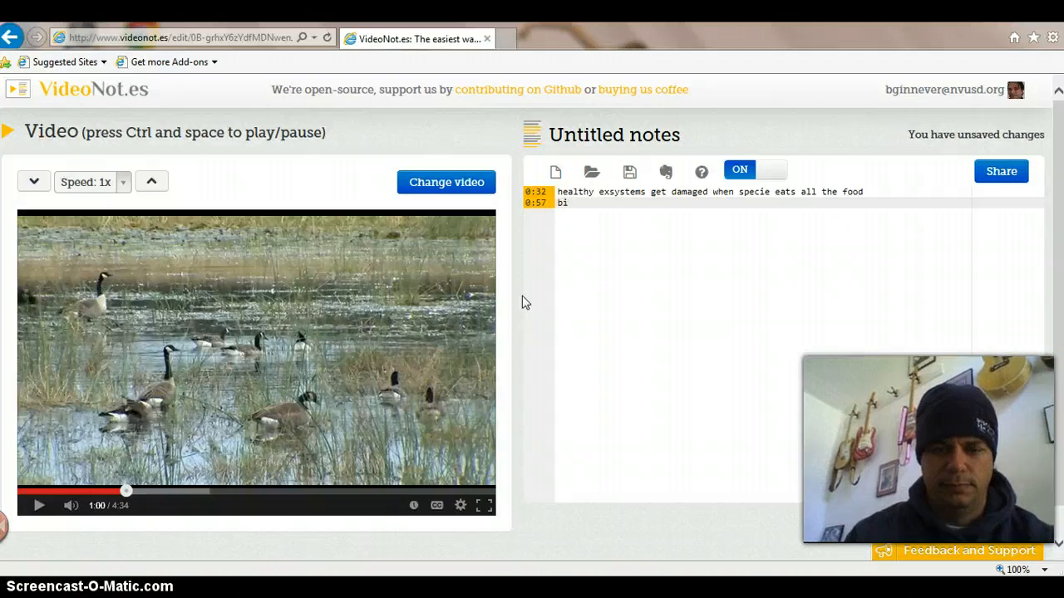
{"action": "type", "text": "ological carrying capacit"}
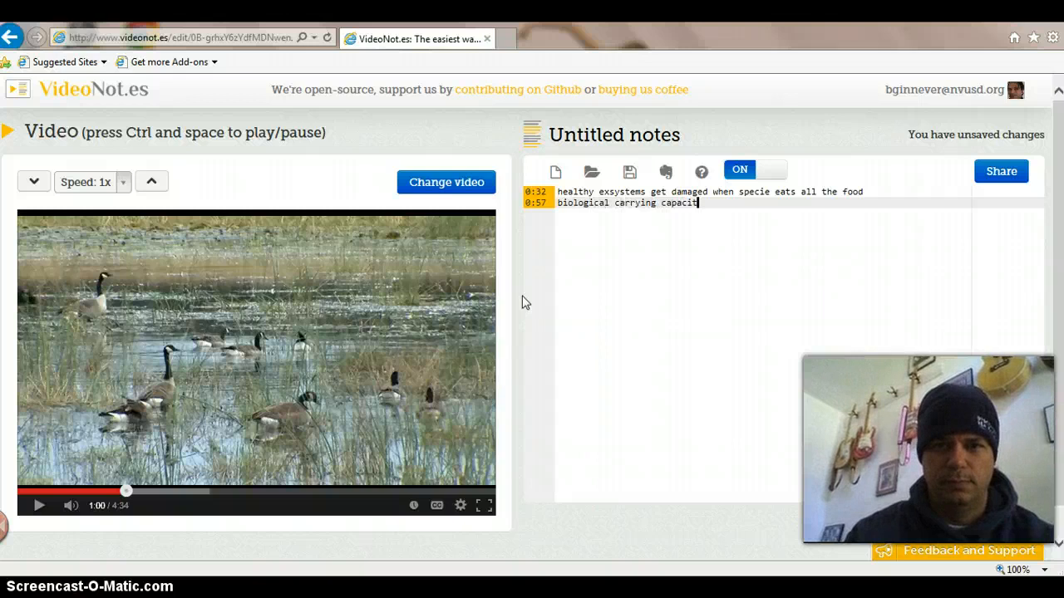
{"action": "type", "text": "y is defined as the abi"}
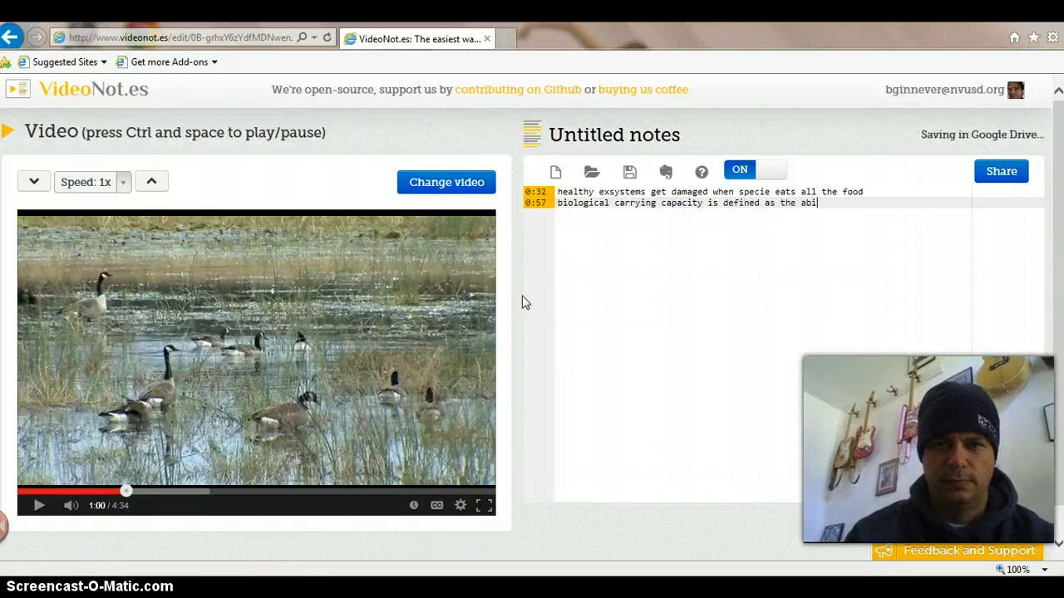
{"action": "type", "text": "lity of an ecosystem to support a certain"}
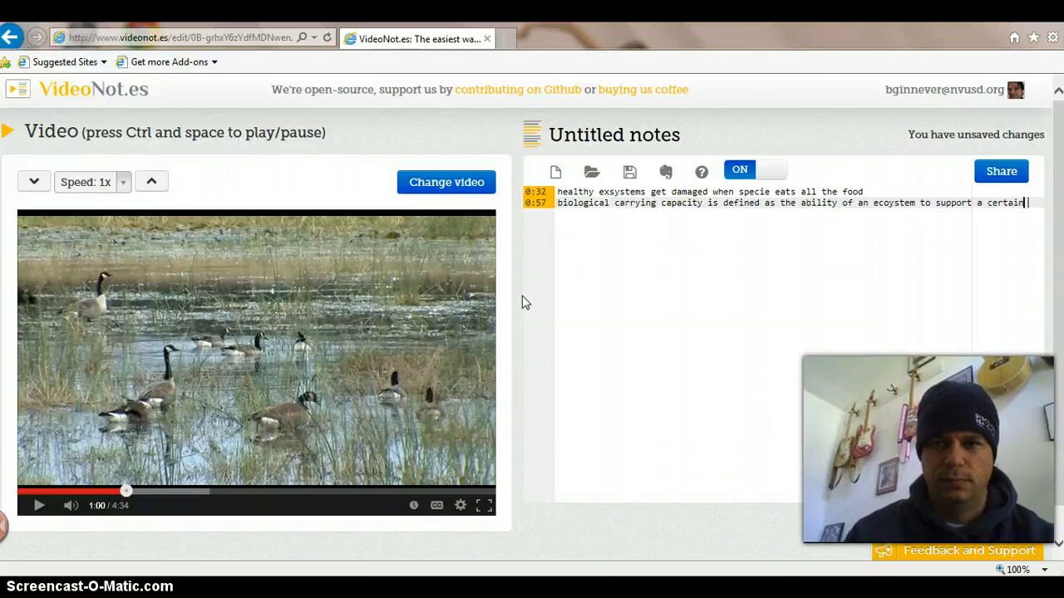
{"action": "type", "text": "pecies"}
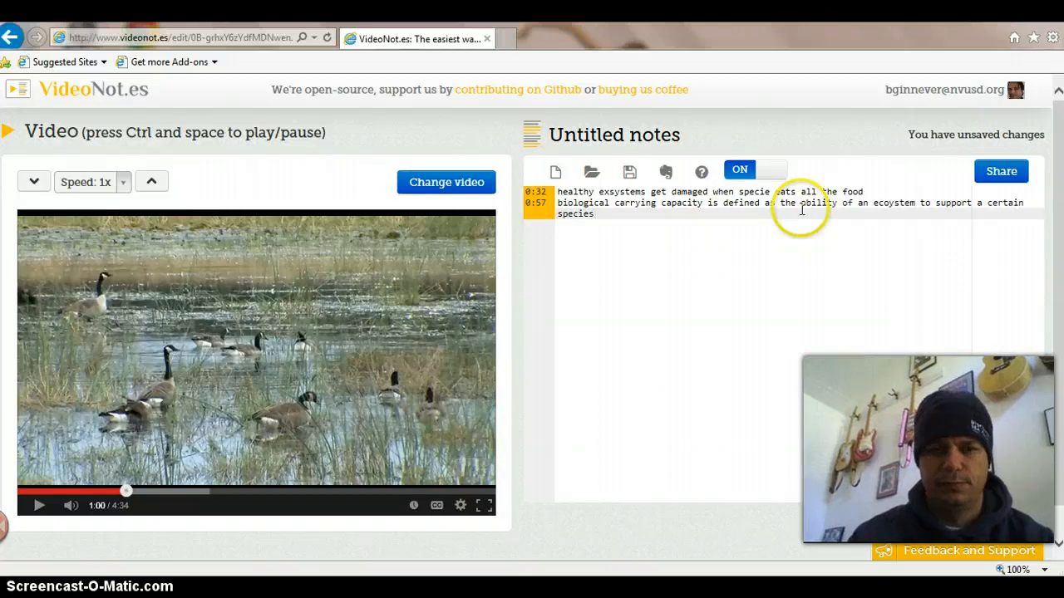
- Resume the video and start a third note line with "For example four bears"
{"action": "left_click", "coordinate": [39, 506]}
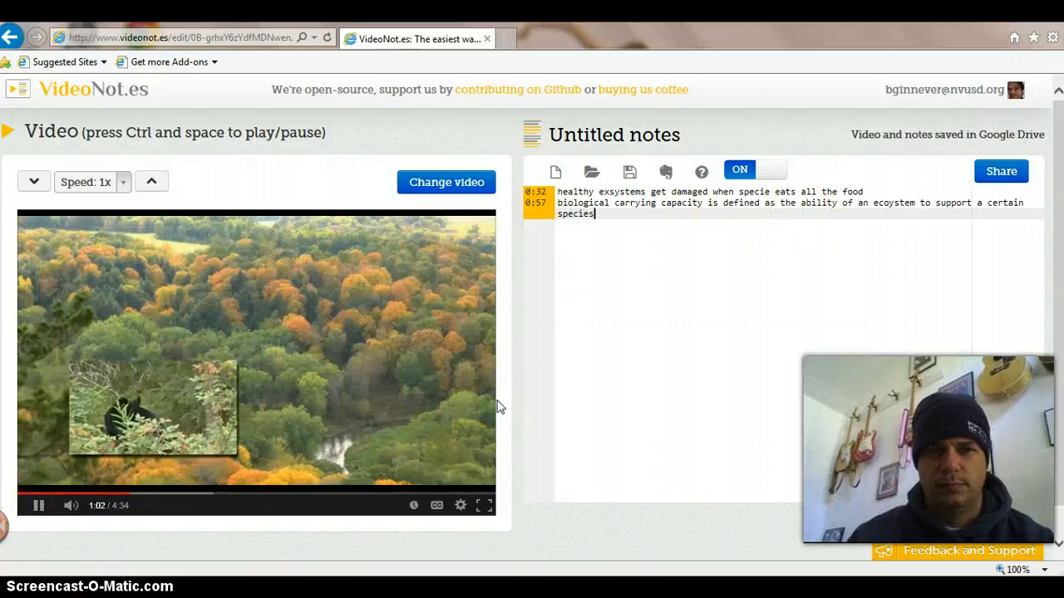
{"action": "key", "text": "Return"}
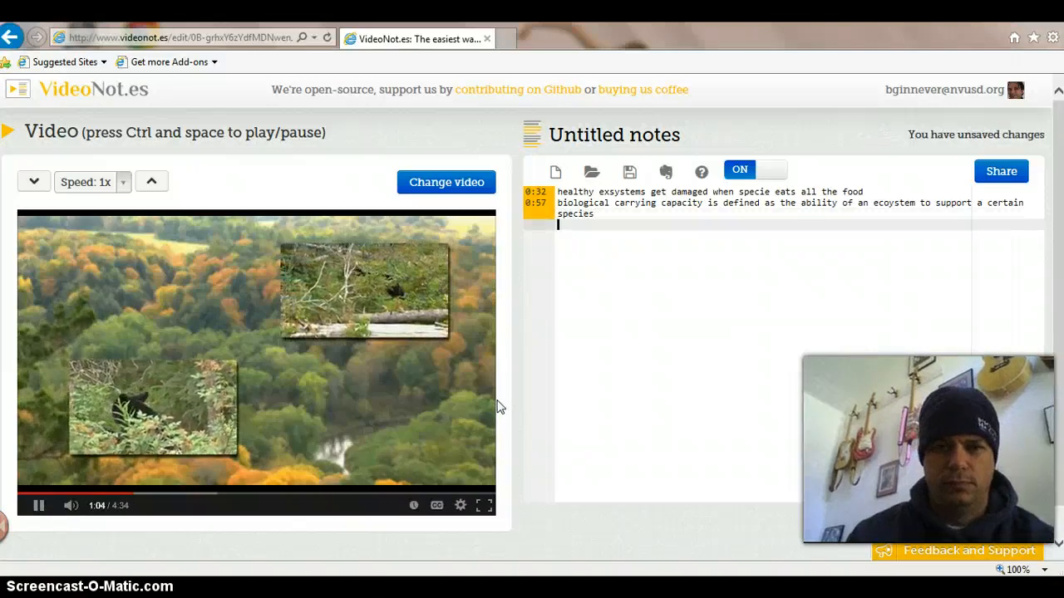
{"action": "type", "text": "For "}
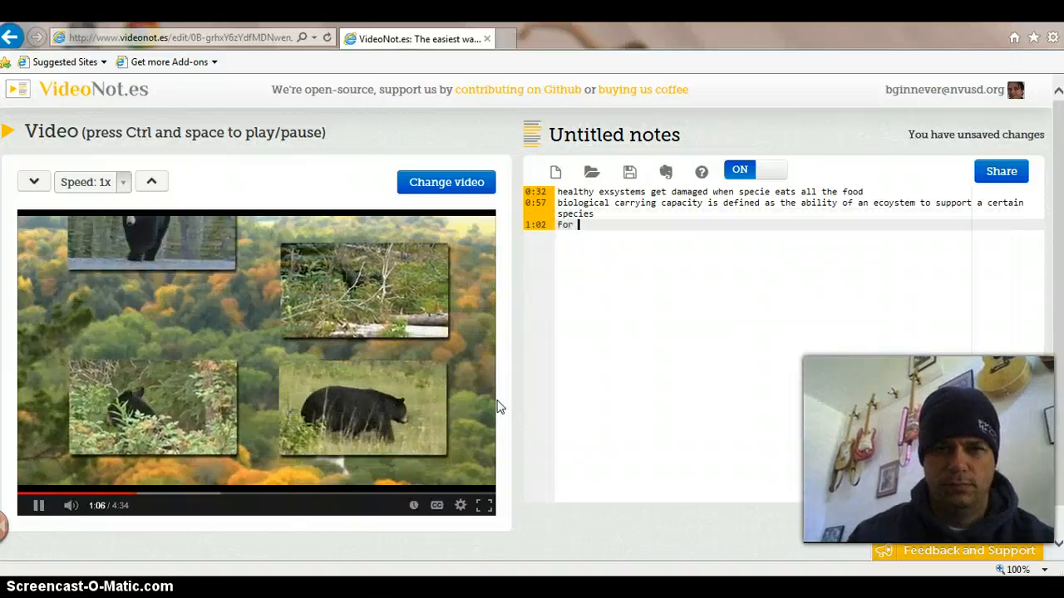
{"action": "type", "text": "example"}
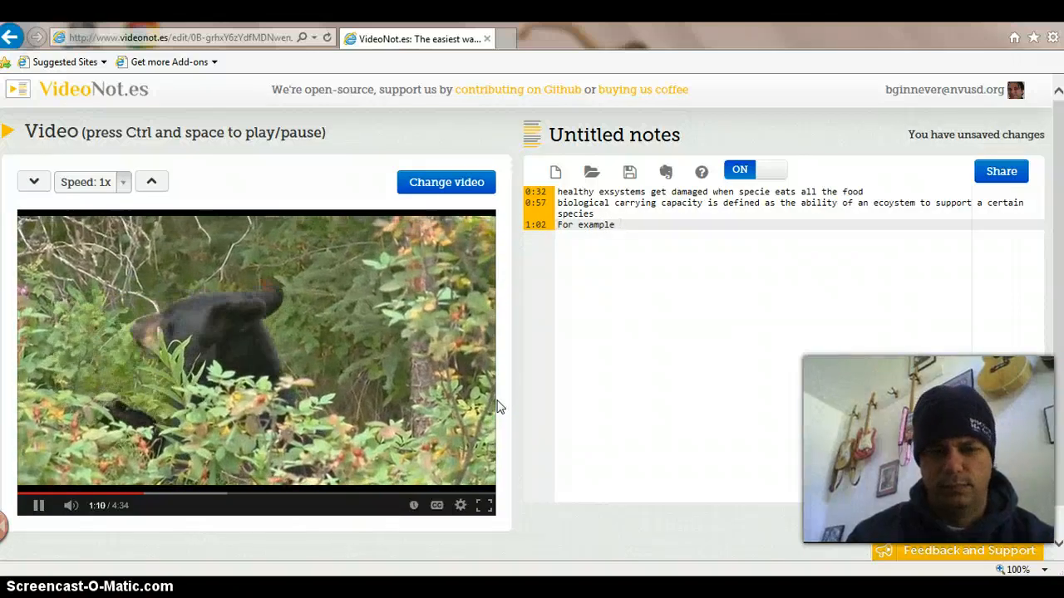
{"action": "type", "text": " four b"}
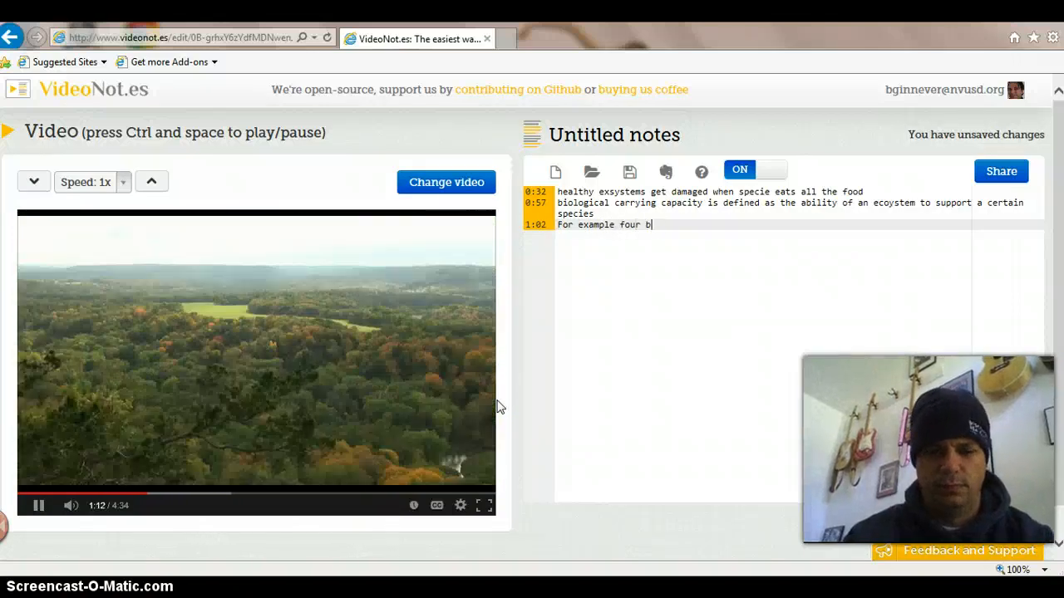
{"action": "type", "text": "ears"}
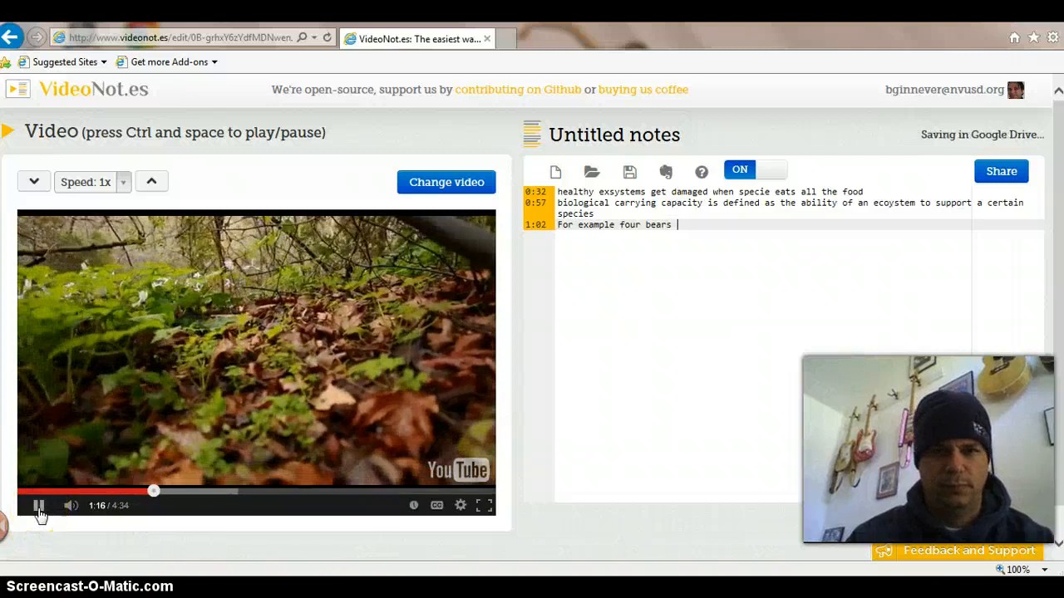
- Pause the video at 1:18 and continue the third note with "might damage an ecosytem because they ate all the food"
{"action": "left_click", "coordinate": [38, 509]}
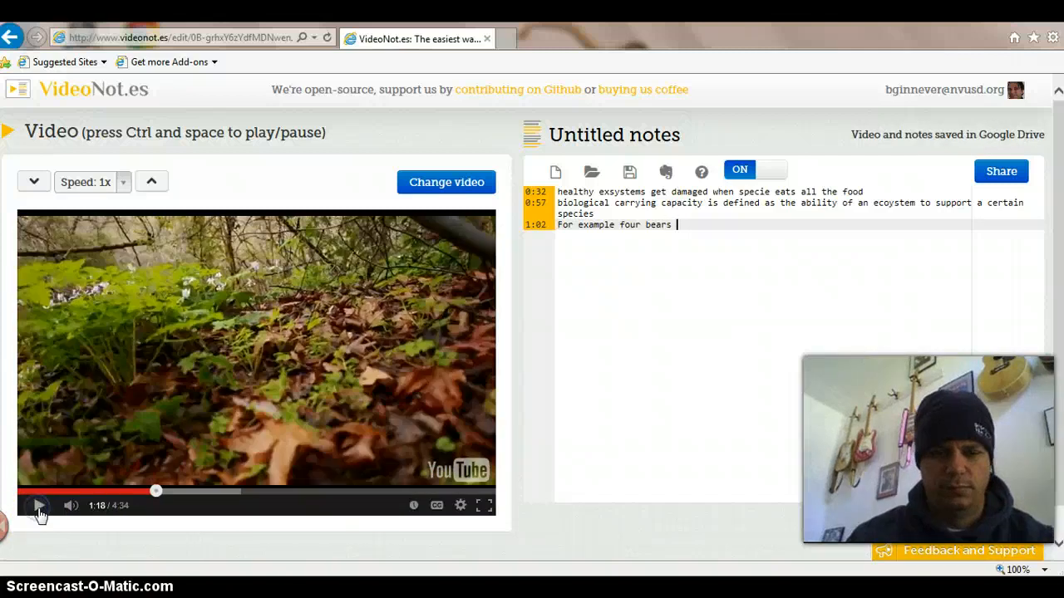
{"action": "type", "text": "might bama"}
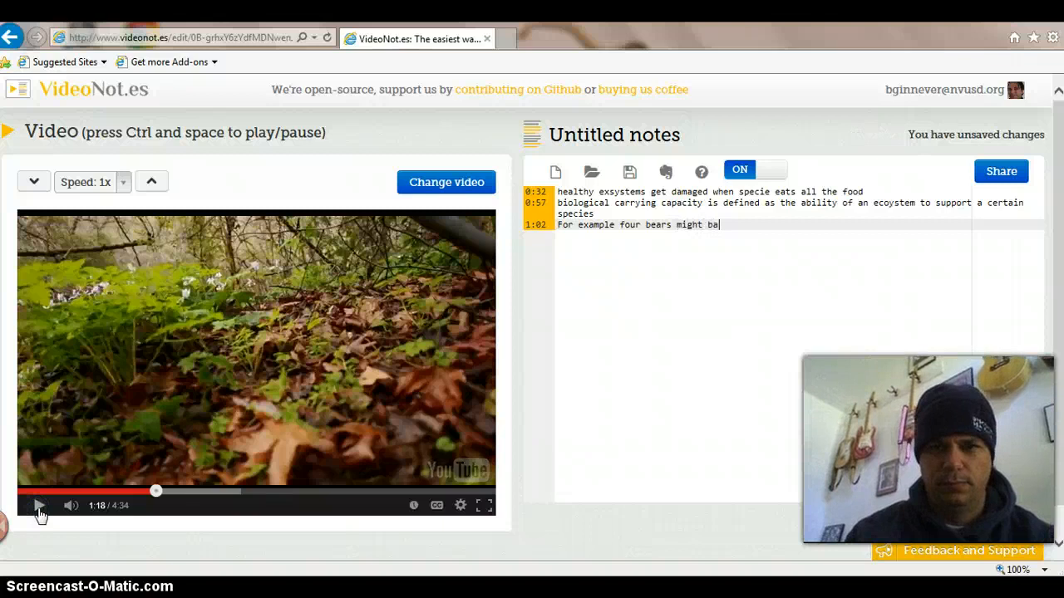
{"action": "key", "text": "BackSpace"}
{"action": "type", "text": "damage an ecosytem"}
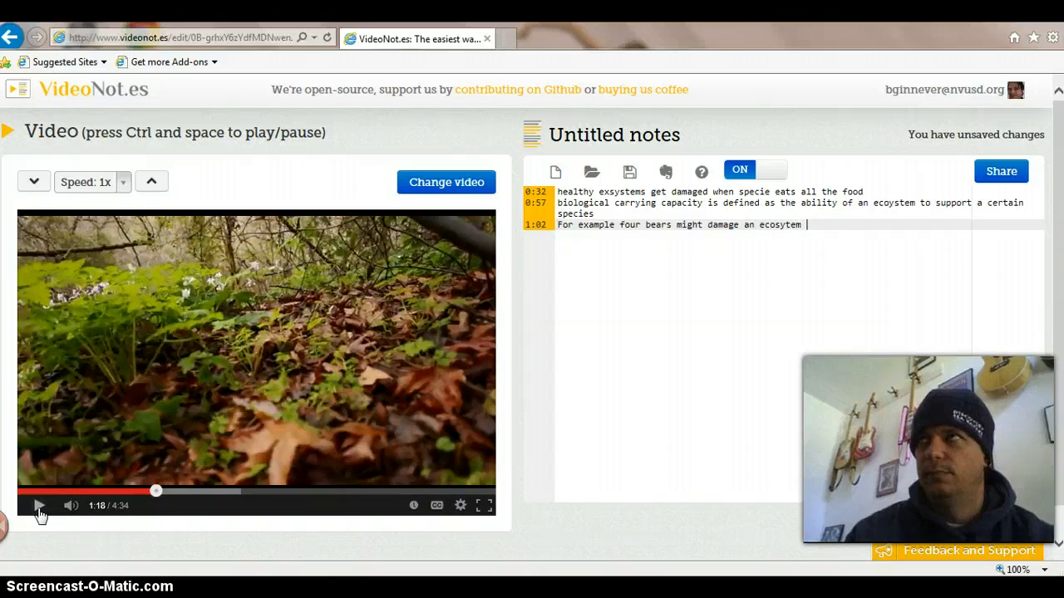
{"action": "type", "text": "because they "}
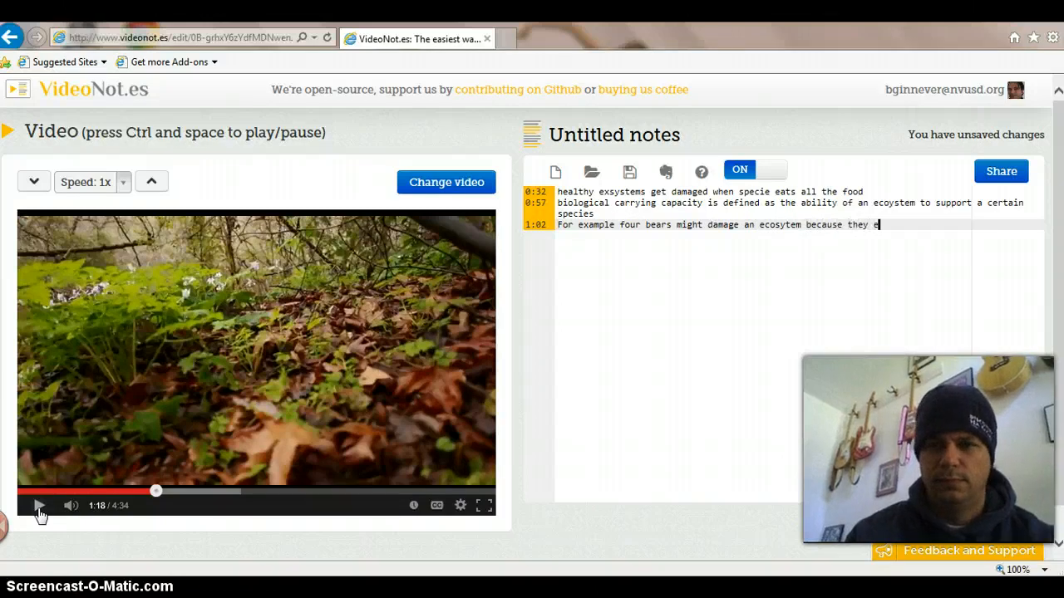
{"action": "type", "text": "ate all the food"}
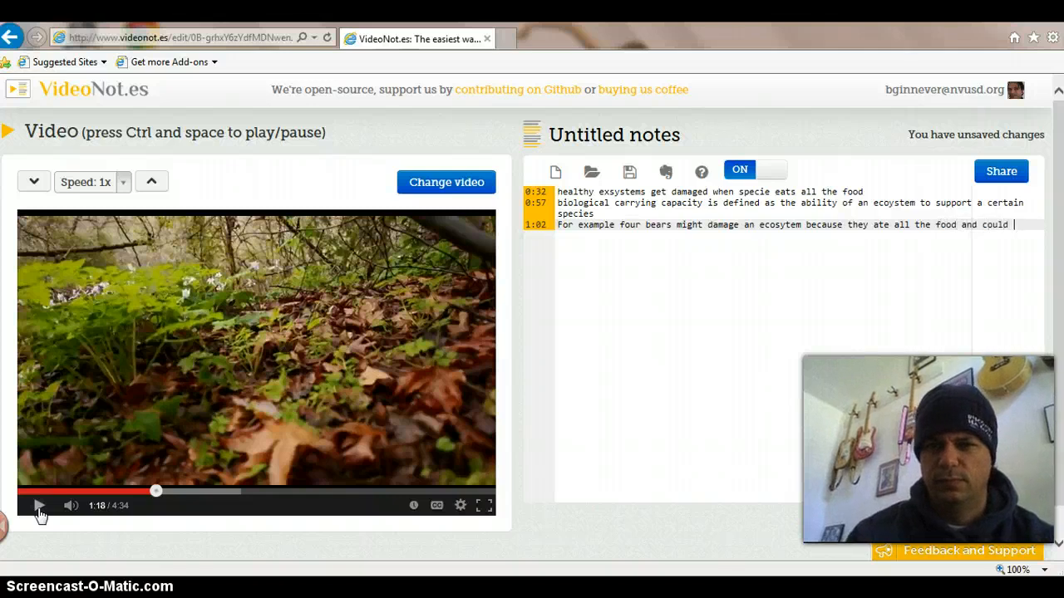
- Finish the third note with "and could even cause long term effects by affecting the plants"
{"action": "type", "text": "and could even da"}
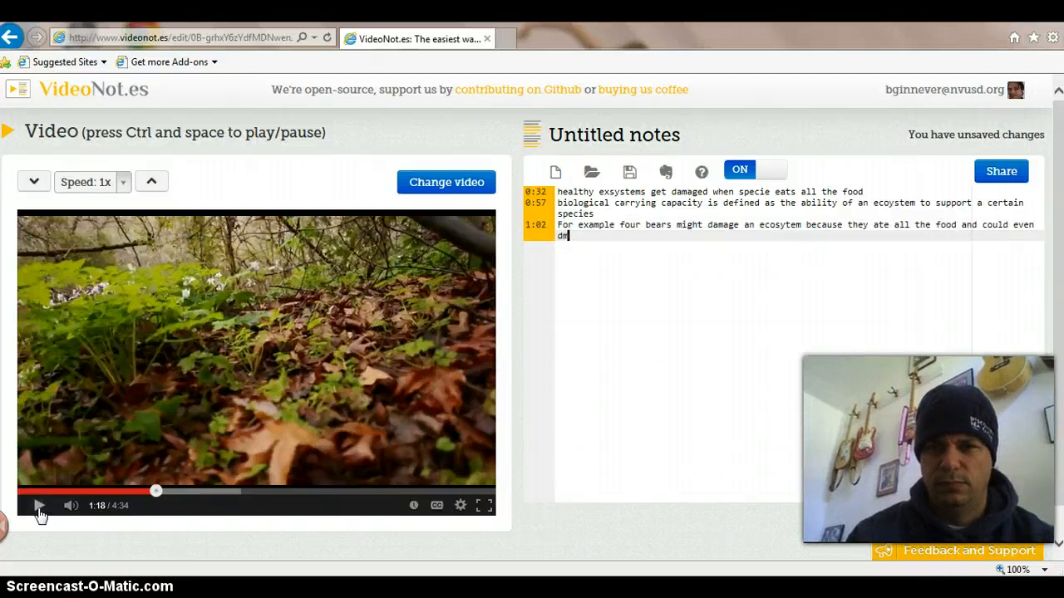
{"action": "key", "text": "BackSpace"}
{"action": "key", "text": "BackSpace"}
{"action": "type", "text": "cause long term effects"}
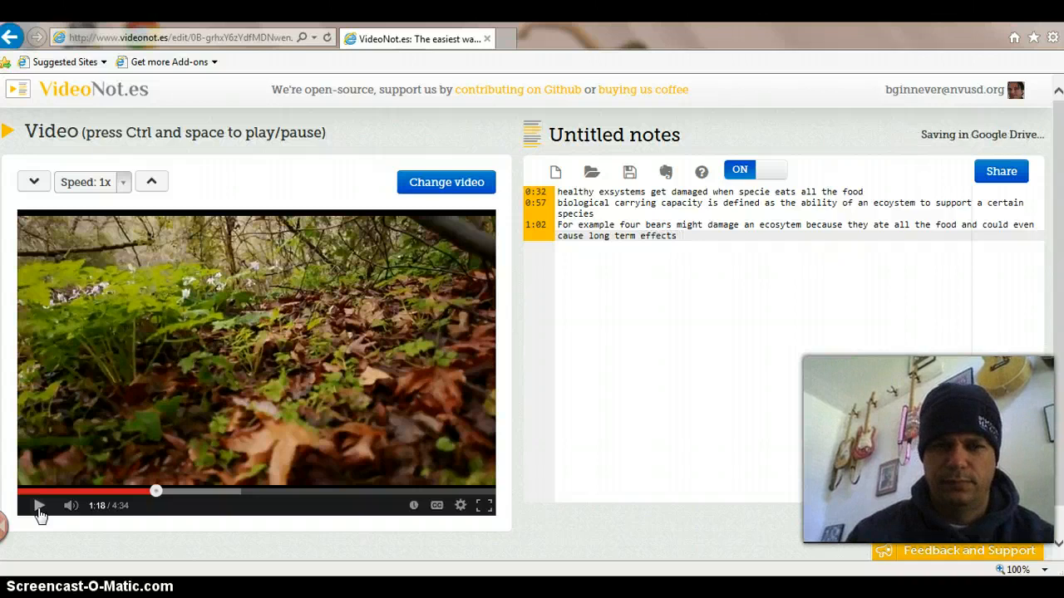
{"action": "type", "text": "by affecting the"}
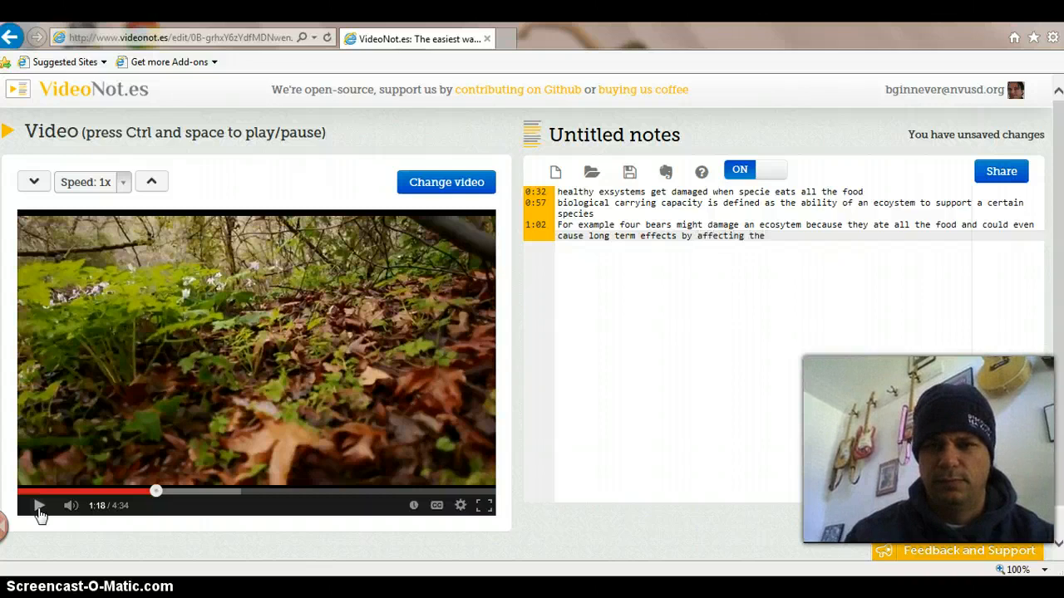
{"action": "type", "text": "lants"}
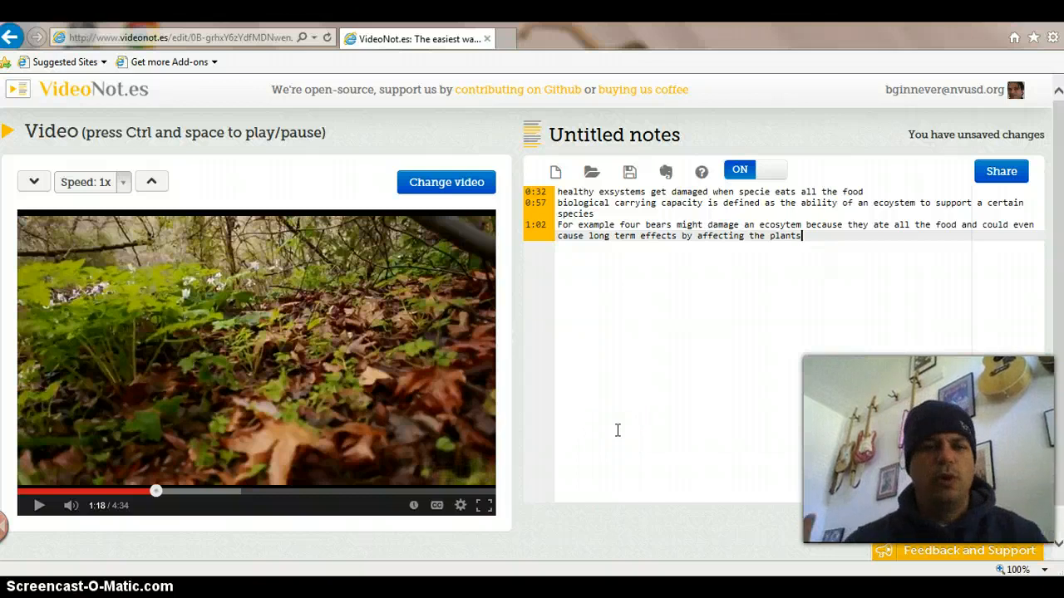
- Jump the video to 0:32 through the first note and correct its word "exsystems" to "ecosystems"
{"action": "left_click", "coordinate": [331, 348]}
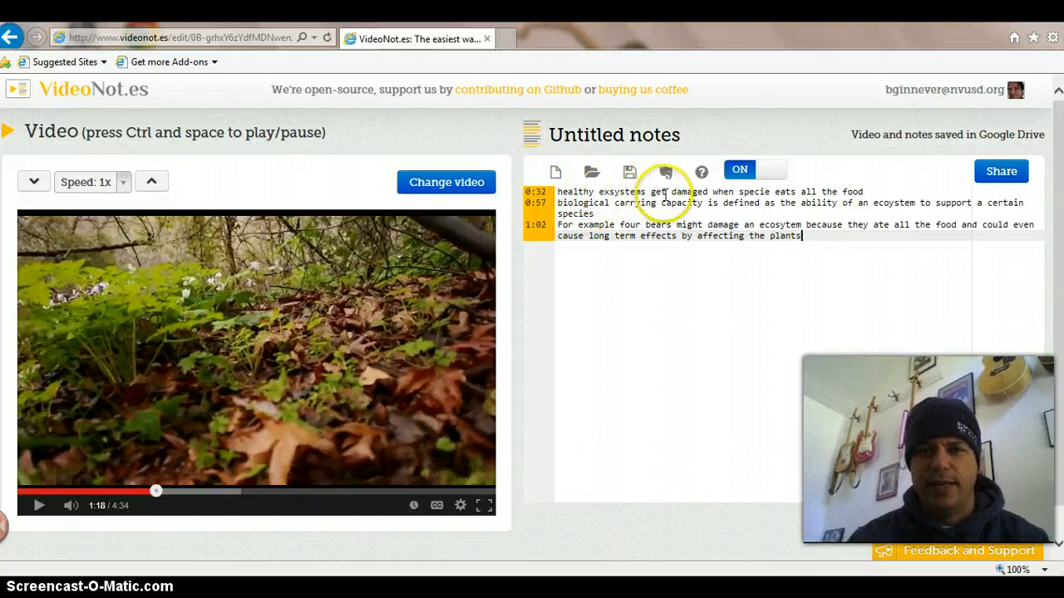
{"action": "left_click", "coordinate": [605, 192]}
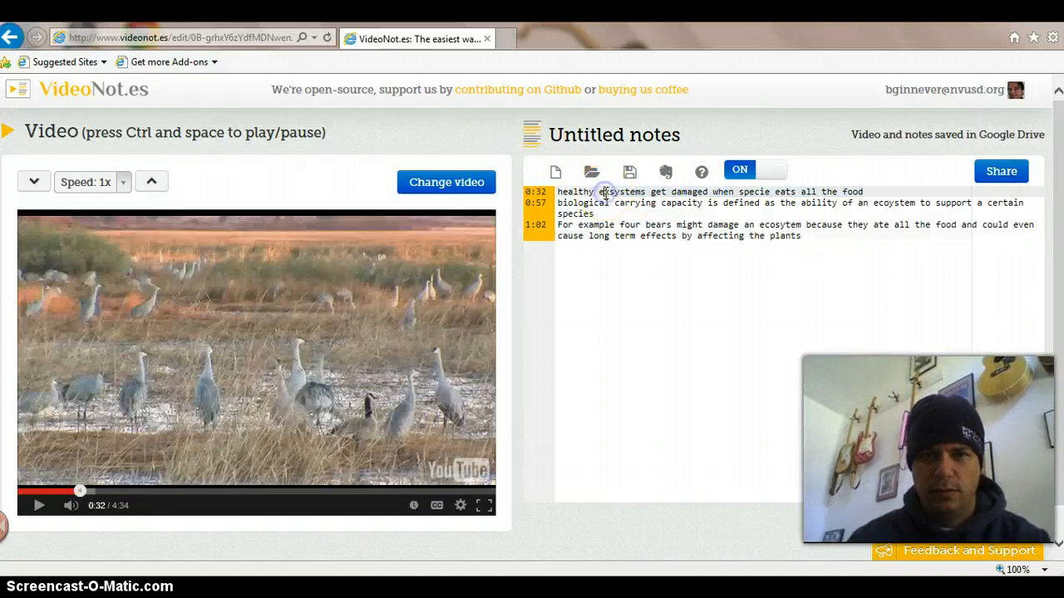
{"action": "type", "text": "co"}
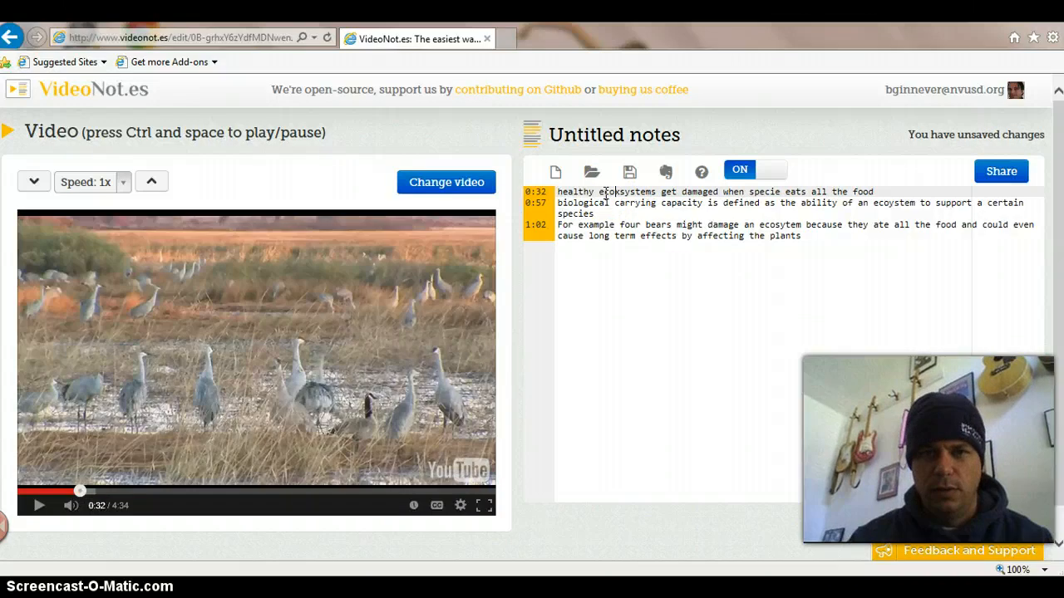
{"action": "key", "text": "BackSpace"}
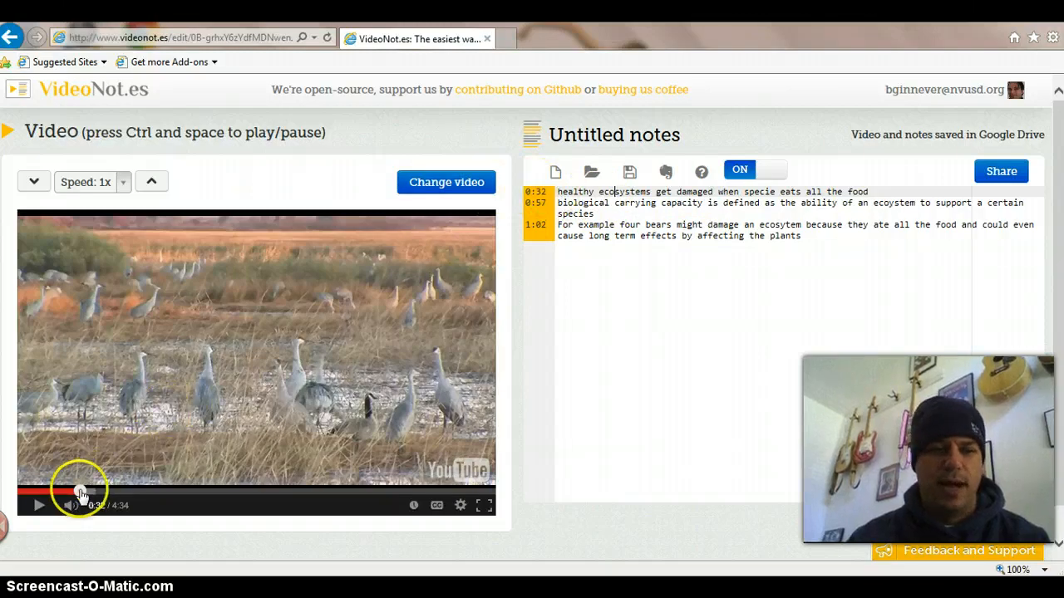
- Rewind the video to 0:20, move it to 0:25, play from there and pause it at 0:35
{"action": "left_click", "coordinate": [63, 494]}
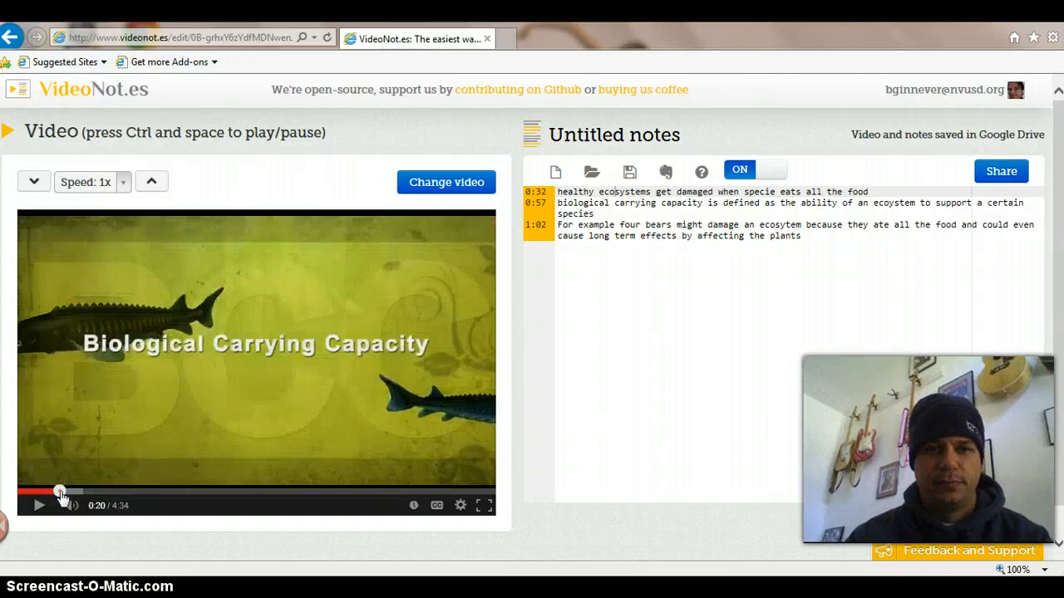
{"action": "left_click", "coordinate": [65, 492]}
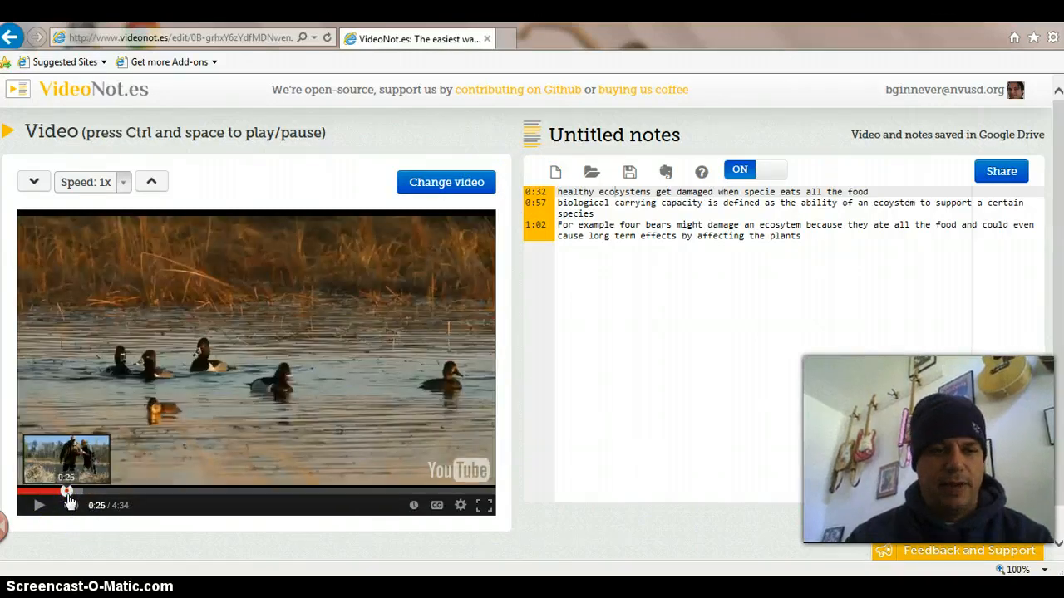
{"action": "left_click", "coordinate": [201, 480]}
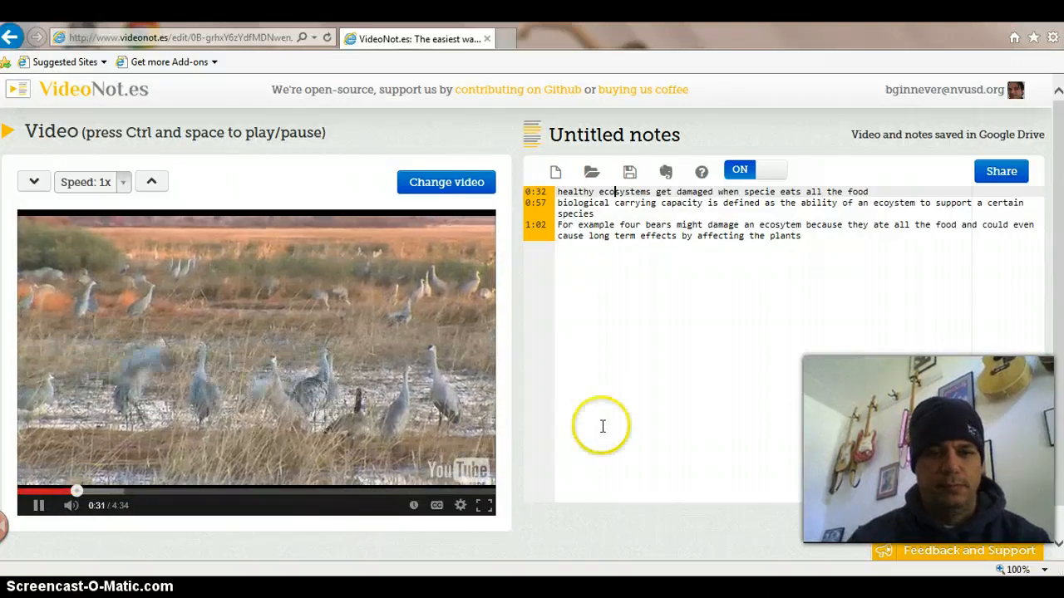
{"action": "left_click", "coordinate": [39, 506]}
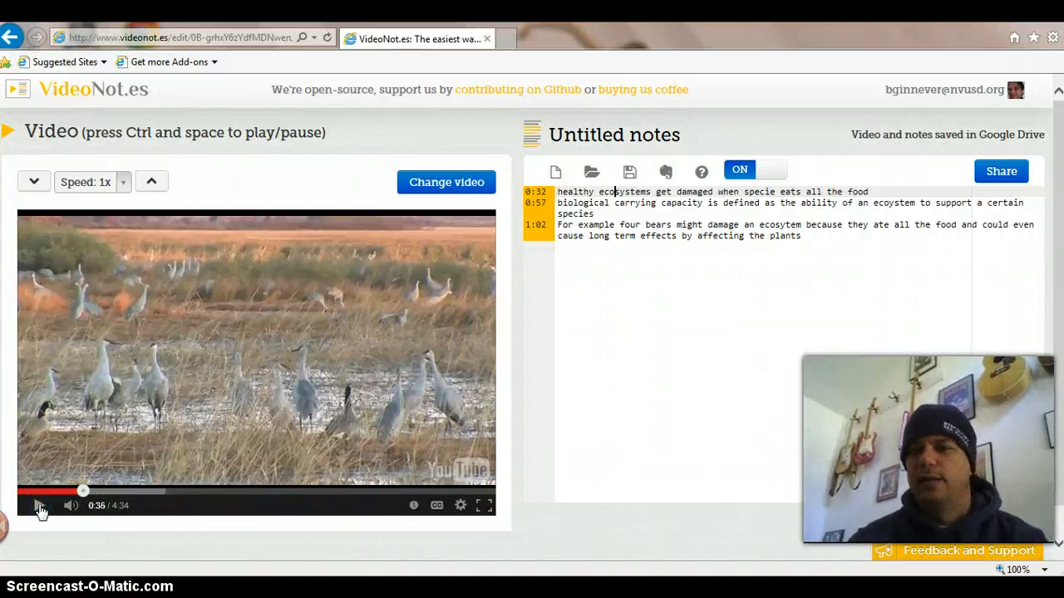
{"action": "left_click", "coordinate": [50, 508]}
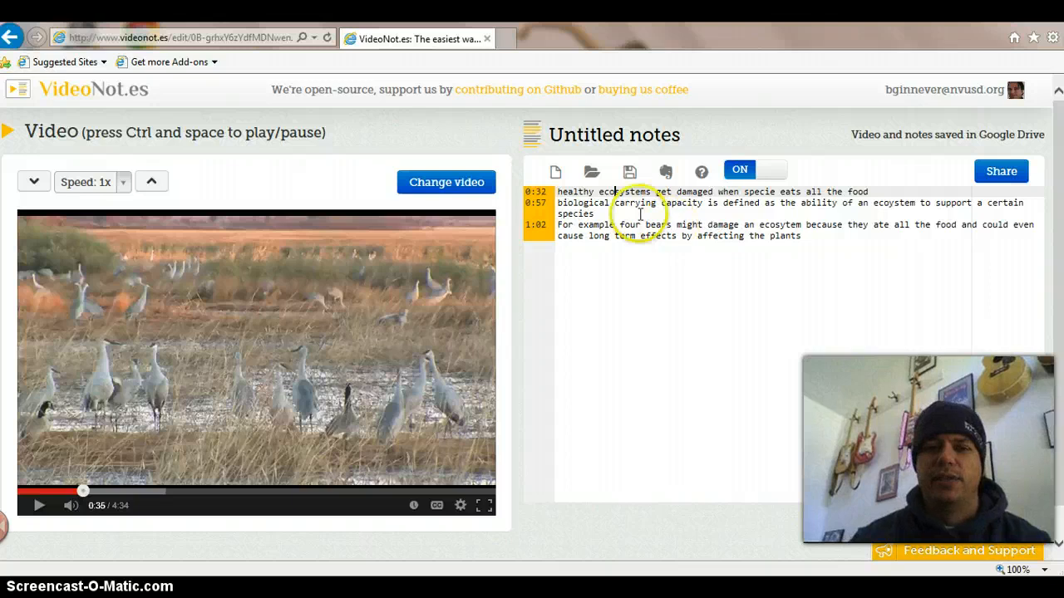
- Open the sharing dialog for the notes and close it
{"action": "left_click", "coordinate": [998, 177]}
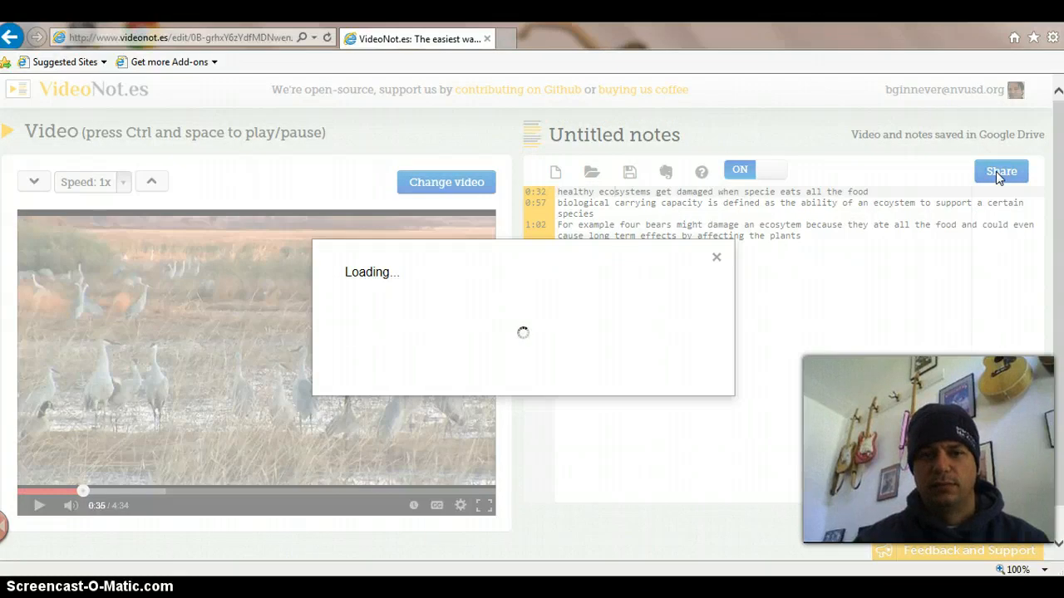
{"action": "left_click", "coordinate": [717, 260]}
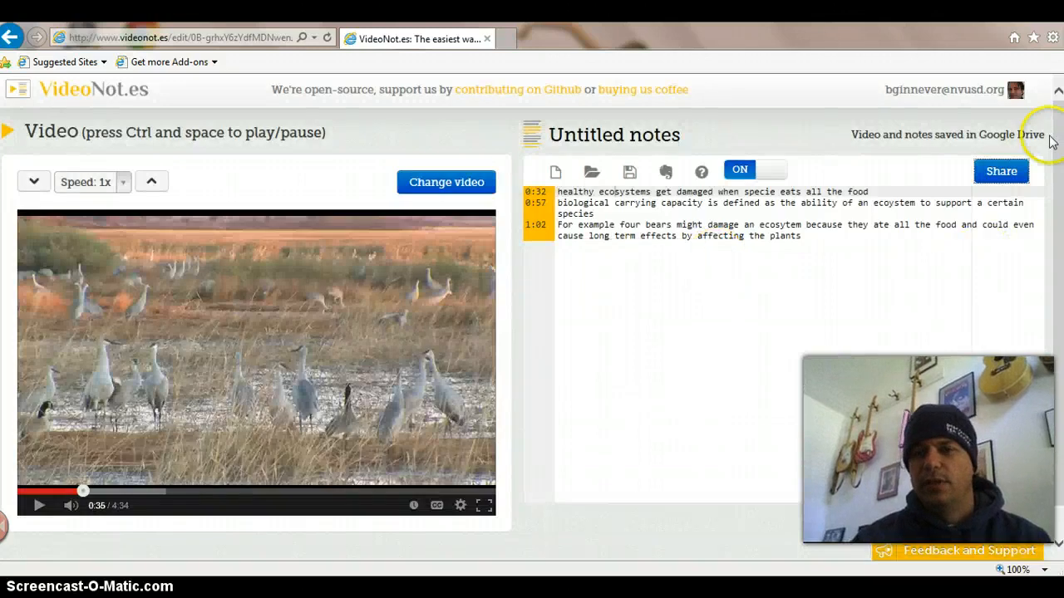